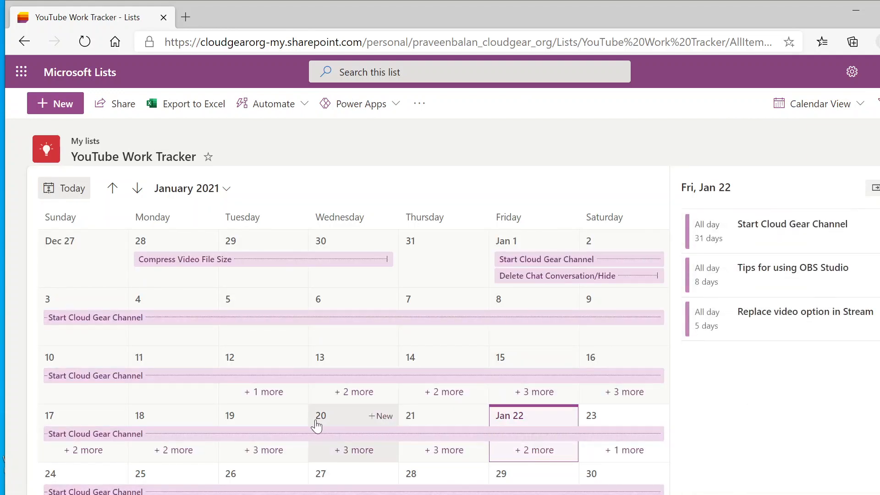
Step: Review the January 2021 calendar view and open the additional items for January 15
mouse_move(106, 381)
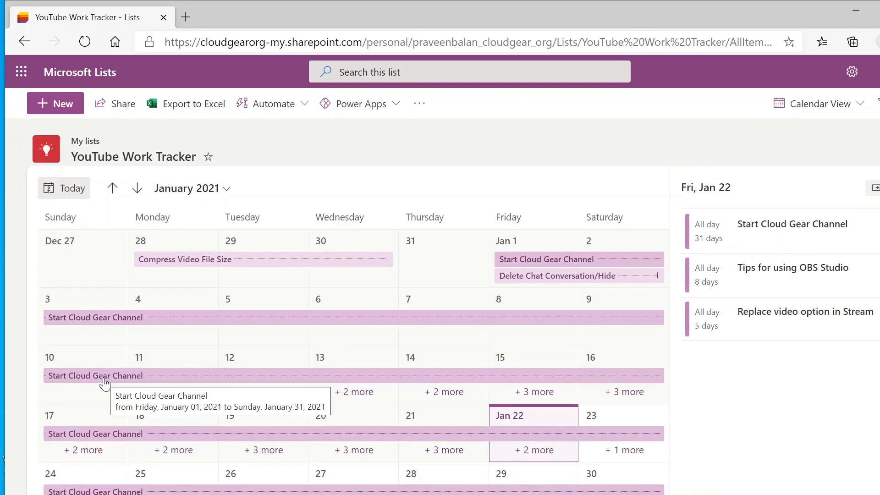
scroll(105, 382, "down", 2)
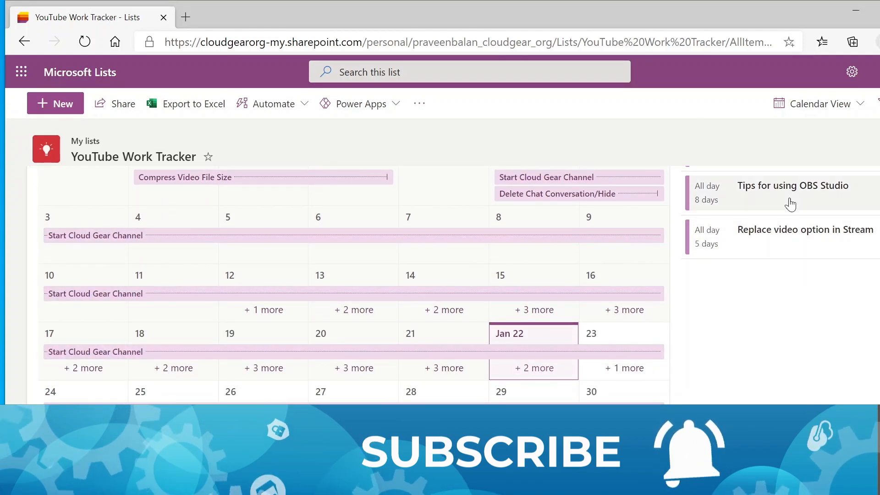
left_click(536, 310)
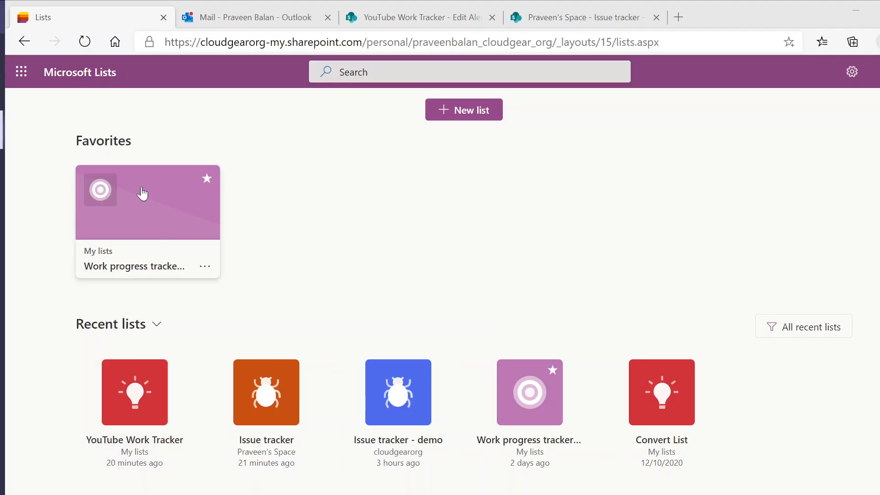
Step: Start a new list based on the existing YouTube Work Tracker list from My lists
left_click(468, 113)
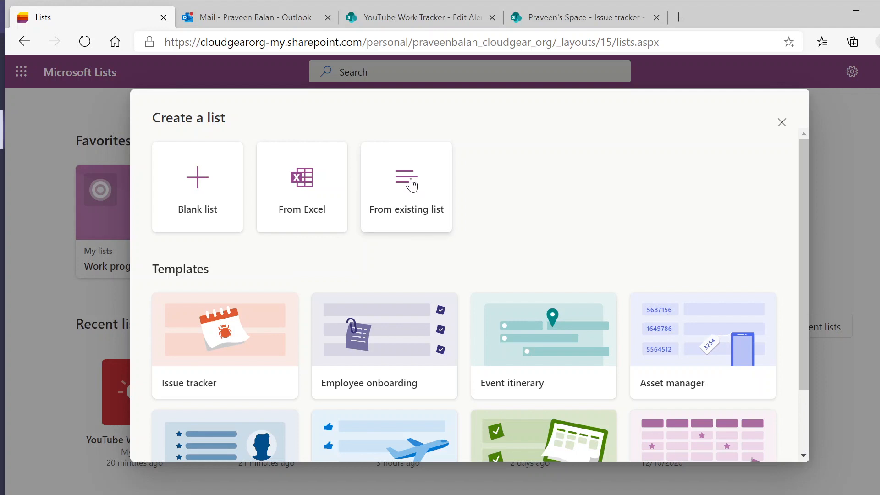
left_click(411, 185)
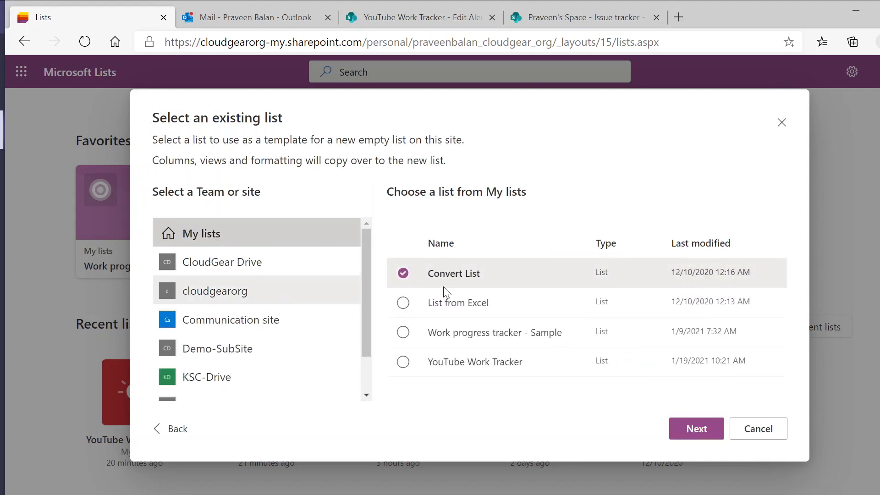
scroll(257, 348, "down", 1)
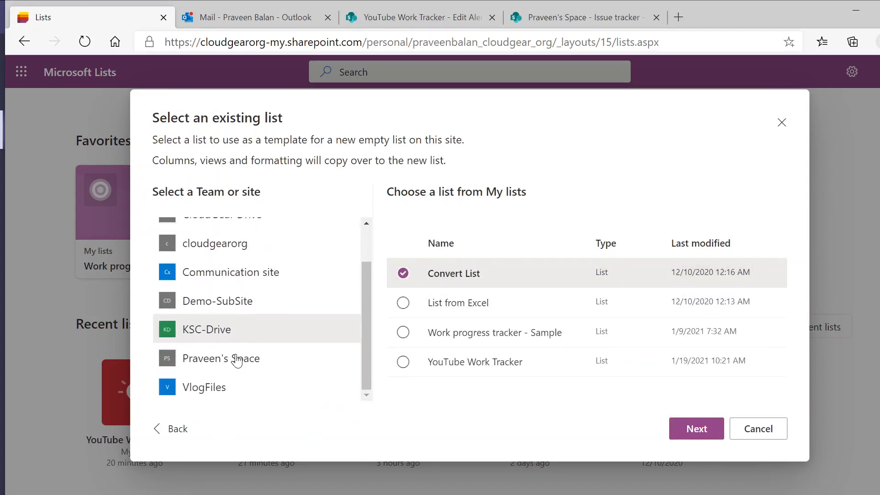
scroll(235, 330, "up", 2)
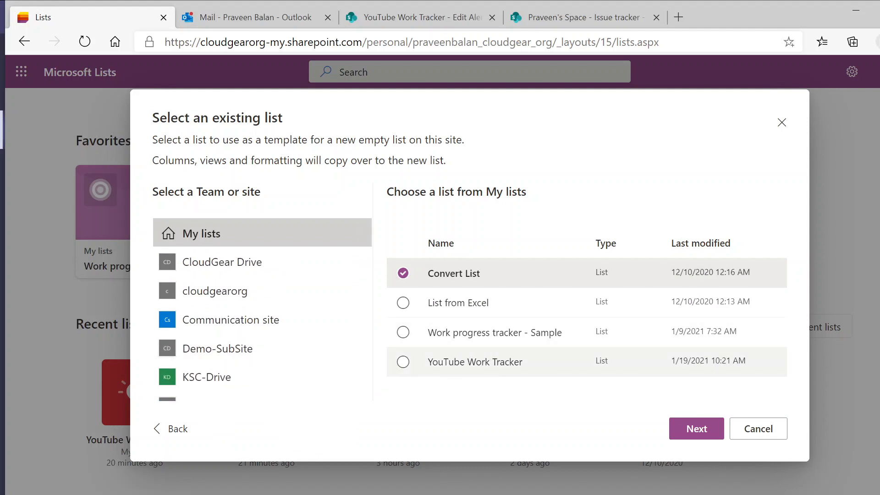
left_click(414, 365)
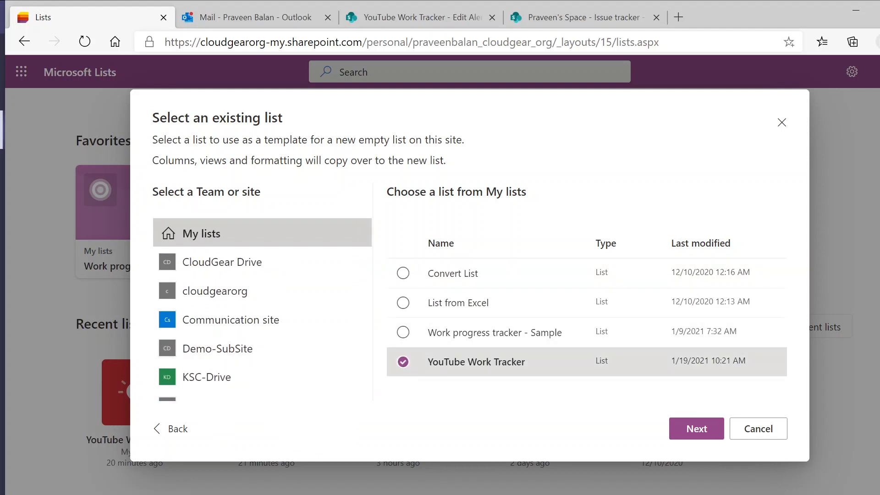
left_click(691, 436)
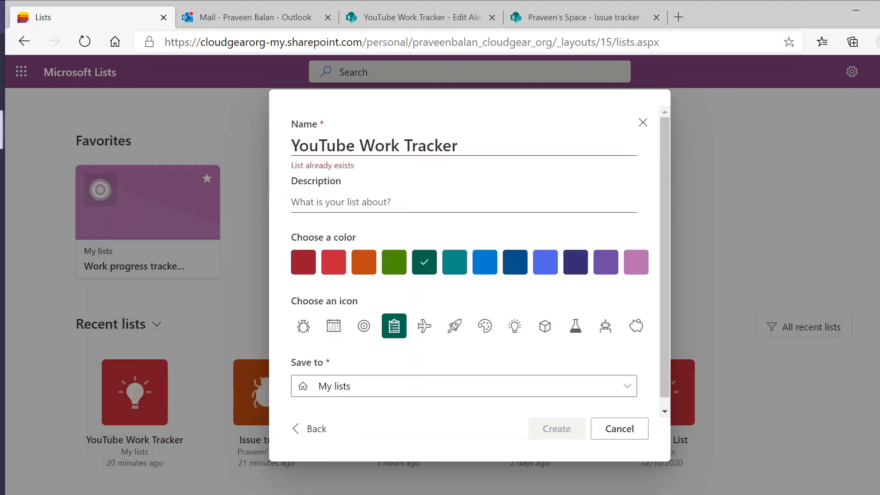
Step: Name the new list "YouTube Work Tracker - Channel"
left_click(458, 145)
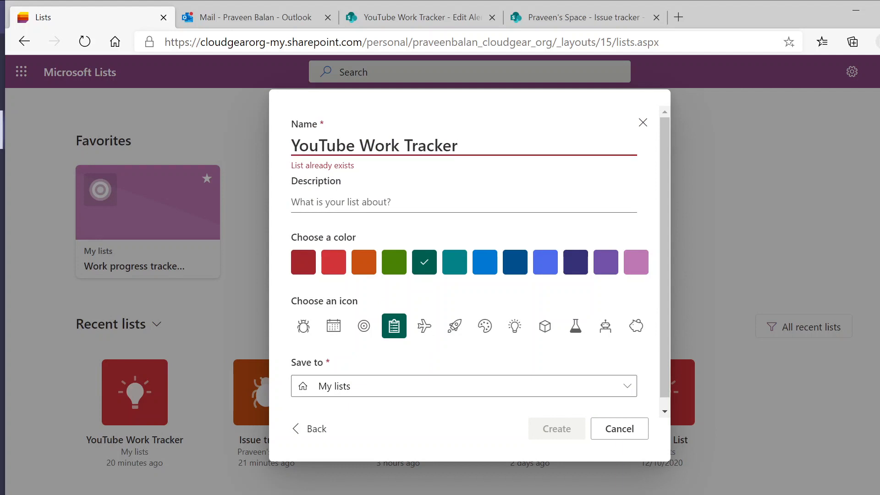
type("- ")
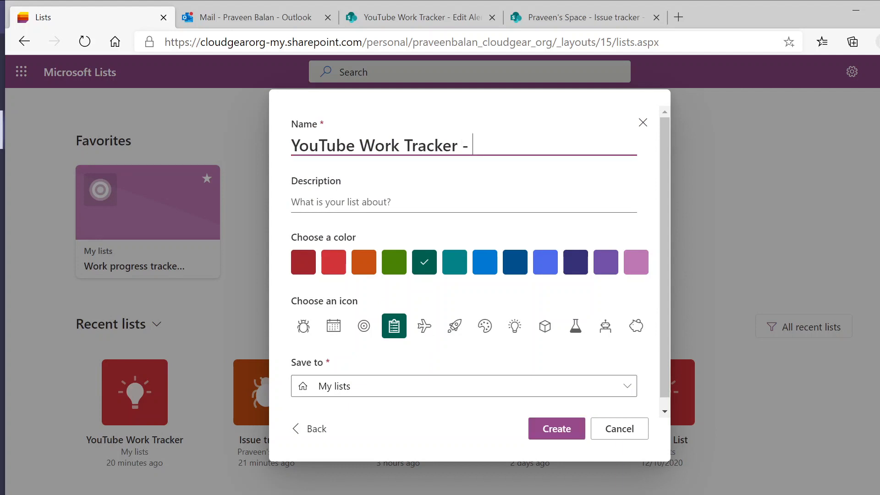
type("Channel")
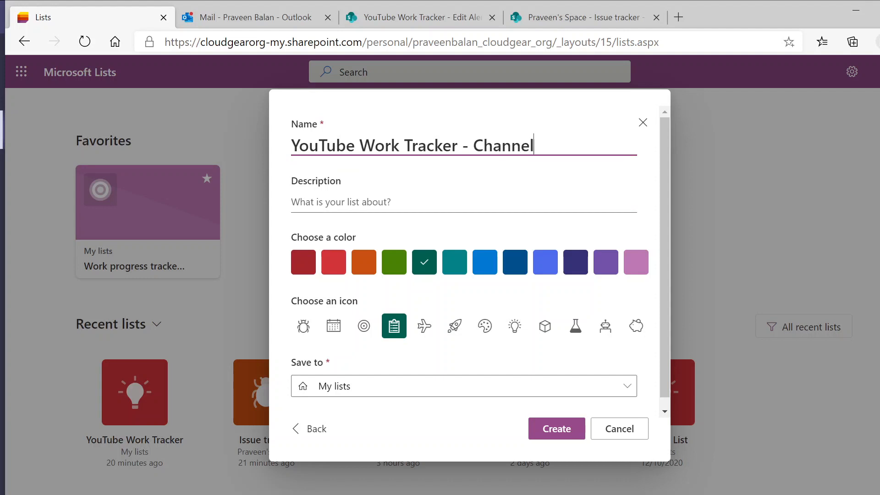
left_click(560, 118)
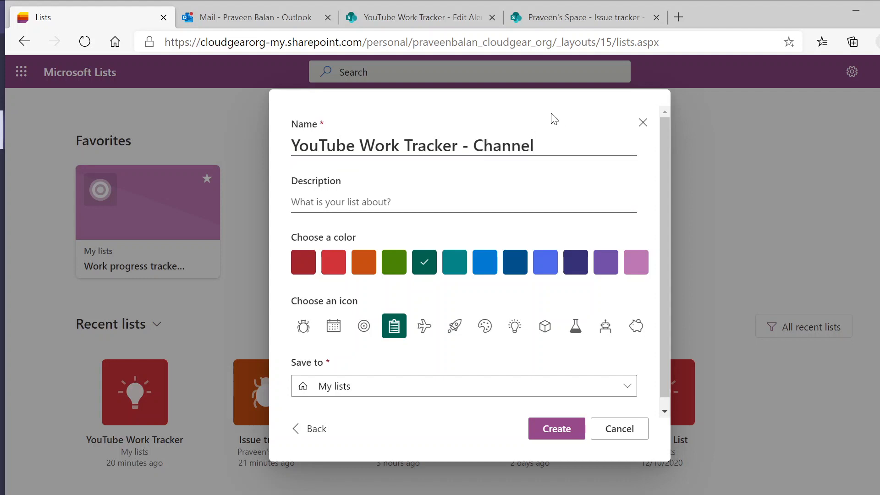
Step: Change the new list's name to "YouTube Cloud Gear - Teams"
double_click(503, 146)
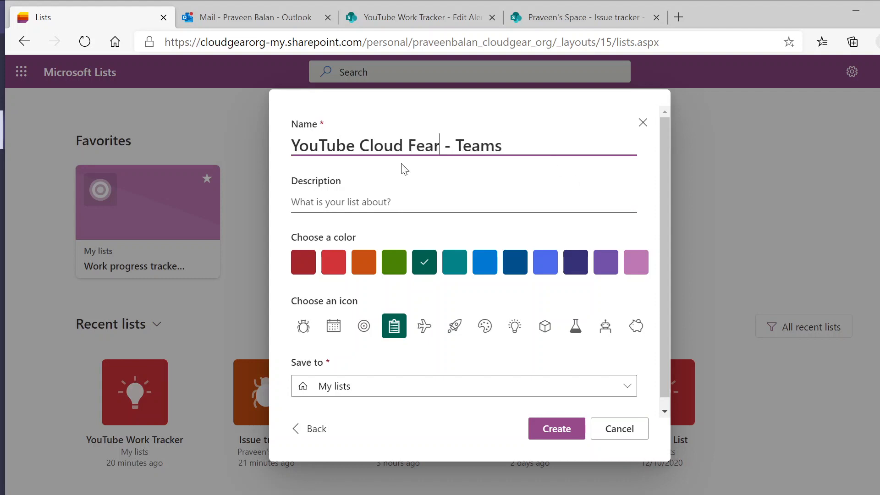
key("BackSpace")
key("BackSpace")
key("BackSpace")
key("BackSpace")
type("Gear")
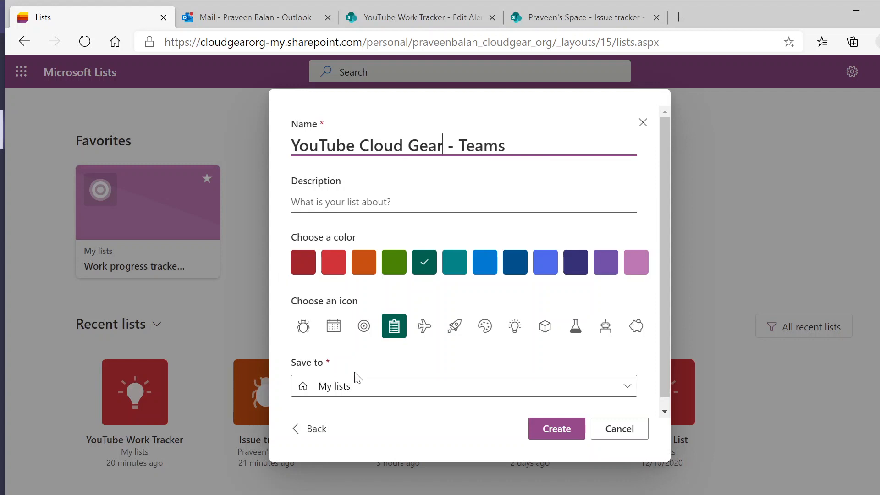
Step: Set the save location to the first site under Recent sites and create the list
left_click(359, 393)
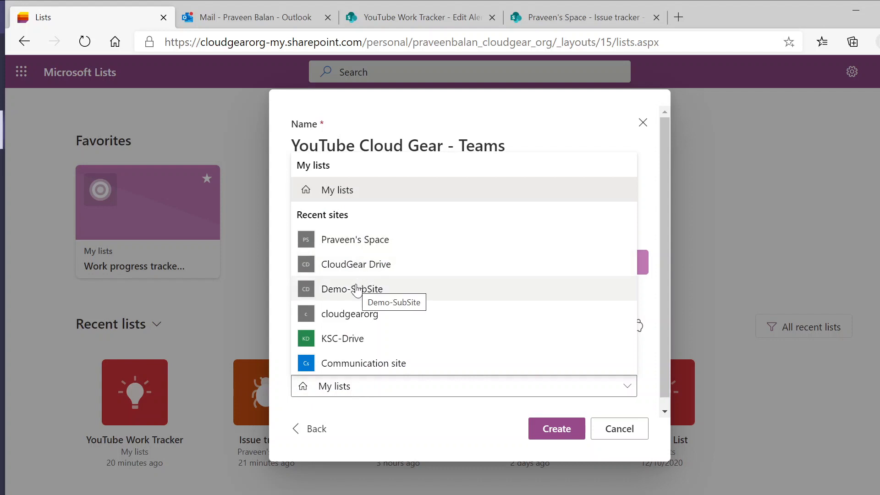
left_click(365, 248)
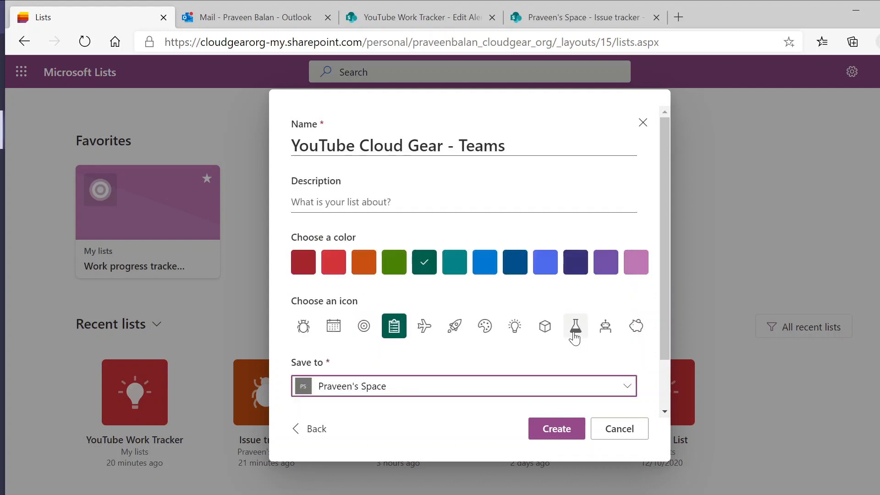
left_click(567, 436)
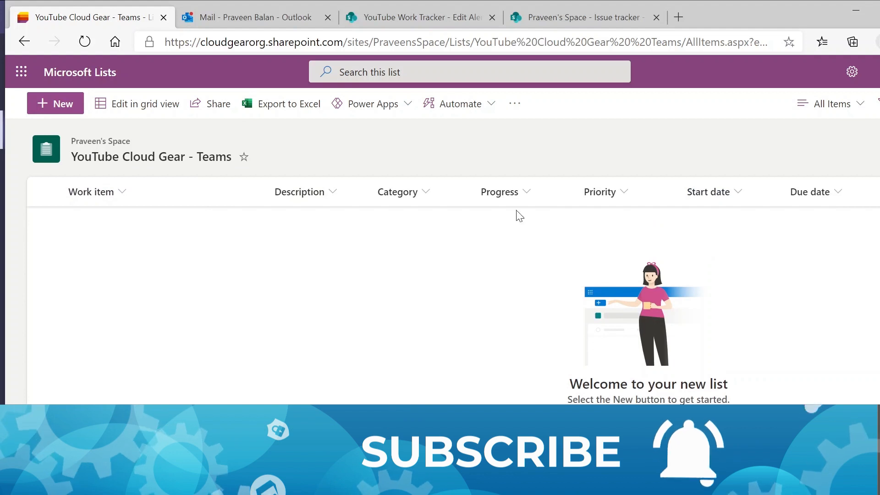
Step: Start a new list item with "First Video" as both its work item name and its description
left_click(62, 106)
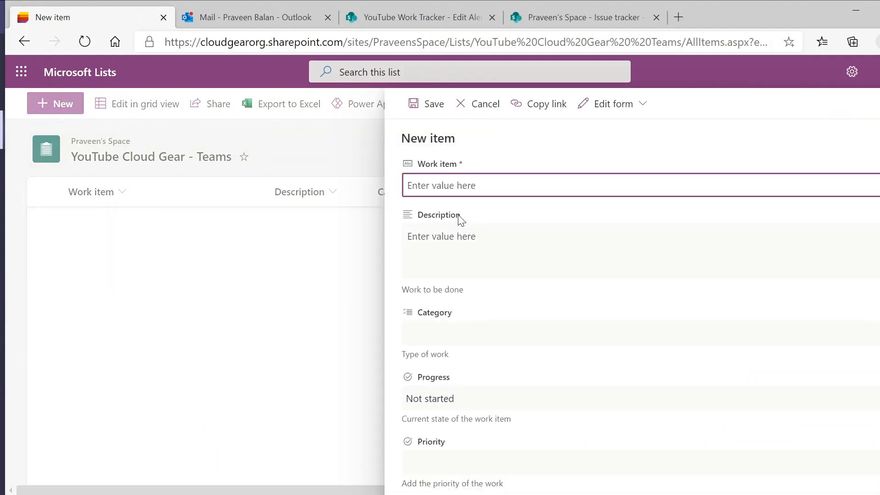
type("First Video")
key("ctrl+a")
key("ctrl+c")
key("Tab")
key("ctrl+v")
key("Tab")
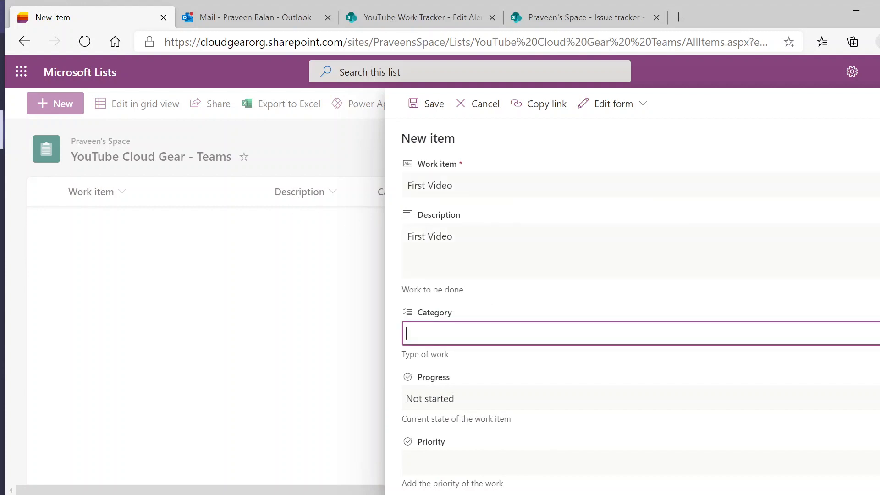
Step: Set the First Video item's category to Research and its priority to Low, keeping progress at Not started
left_click(414, 383)
key("Escape")
key("Tab")
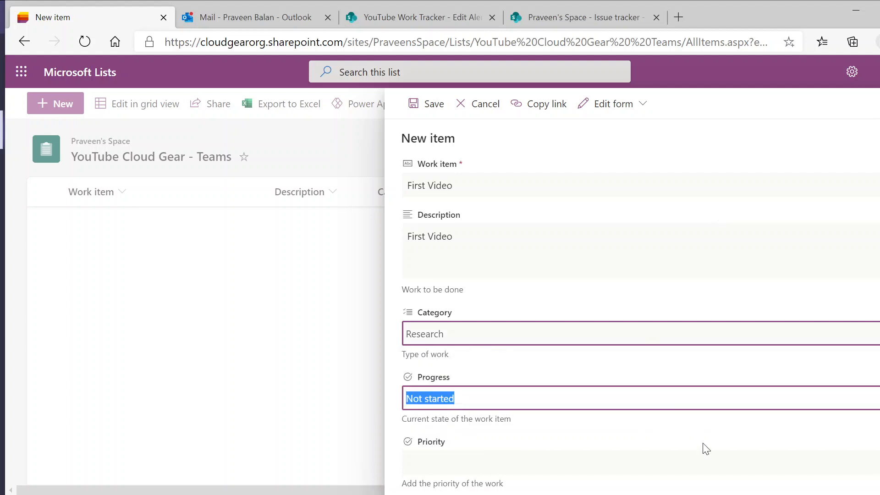
scroll(705, 448, "down", 3)
key("Tab")
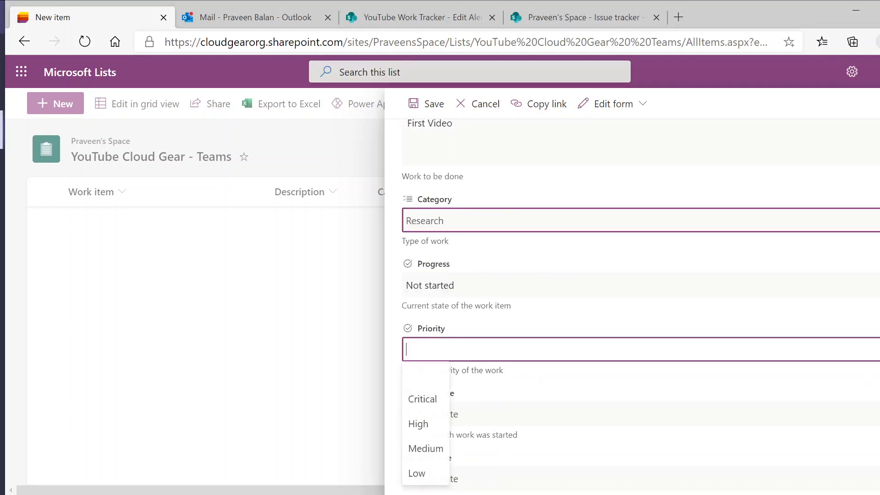
left_click(417, 475)
Step: Set the First Video item's start date to 1/22/2021 and its due date to 1/31/2021
scroll(738, 253, "down", 3)
key("Tab")
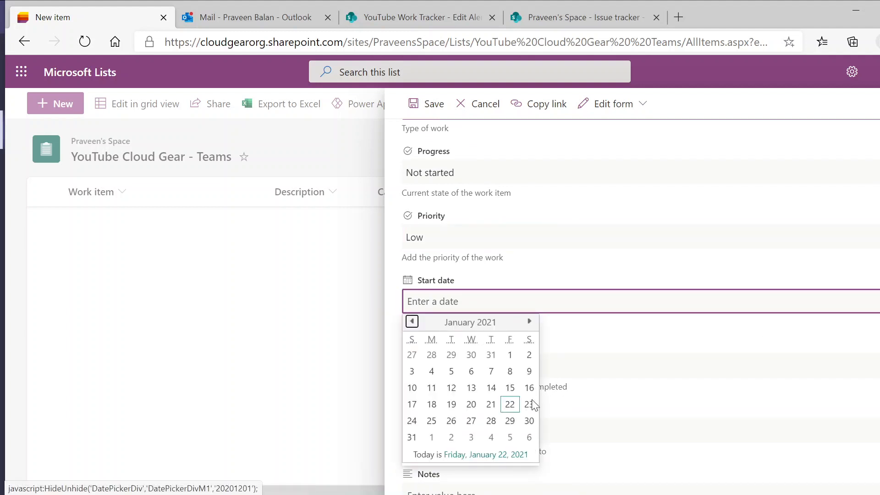
left_click(512, 404)
key("Tab")
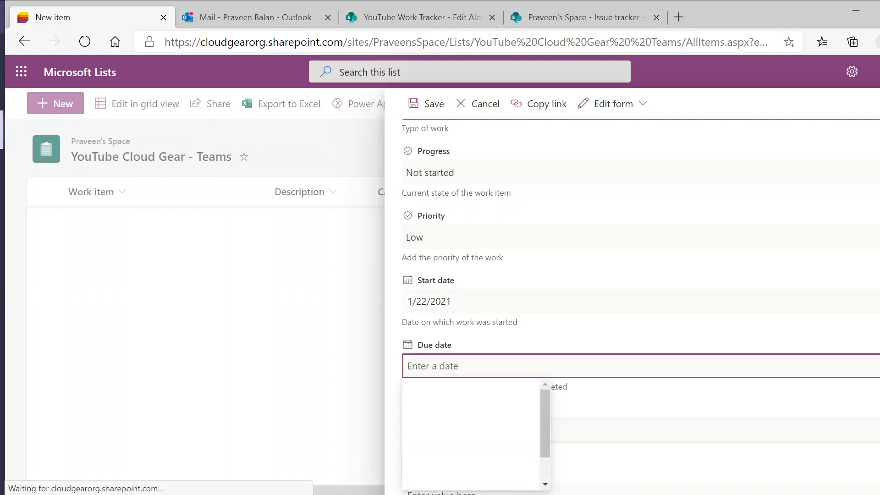
left_click(411, 462)
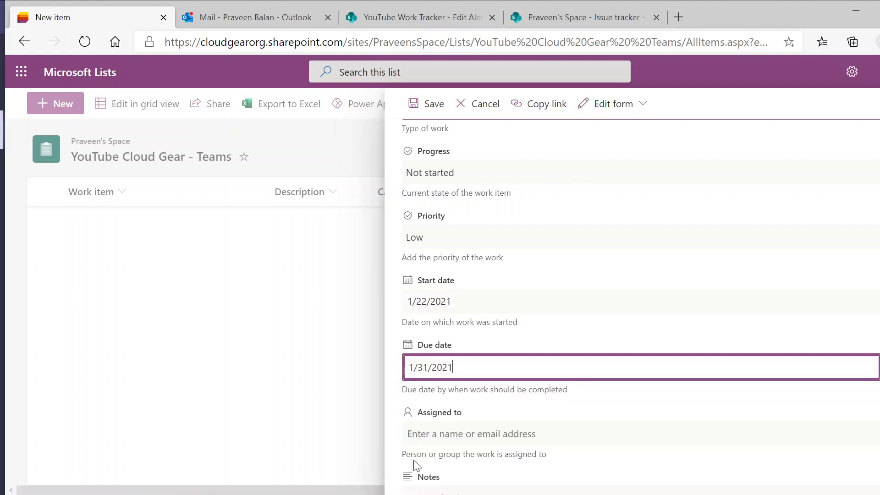
Step: Assign the First Video item to the list owner, enter "None" as its notes, and save it
scroll(595, 404, "down", 3)
left_click(458, 264)
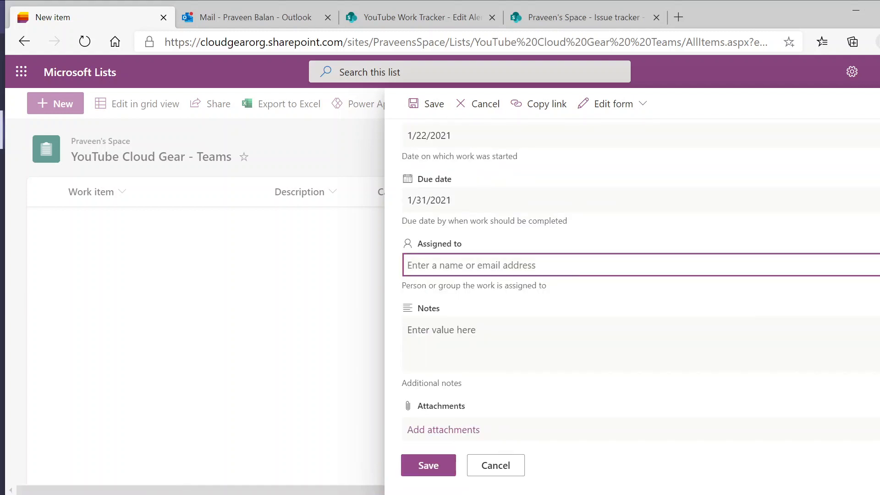
type("praveenba")
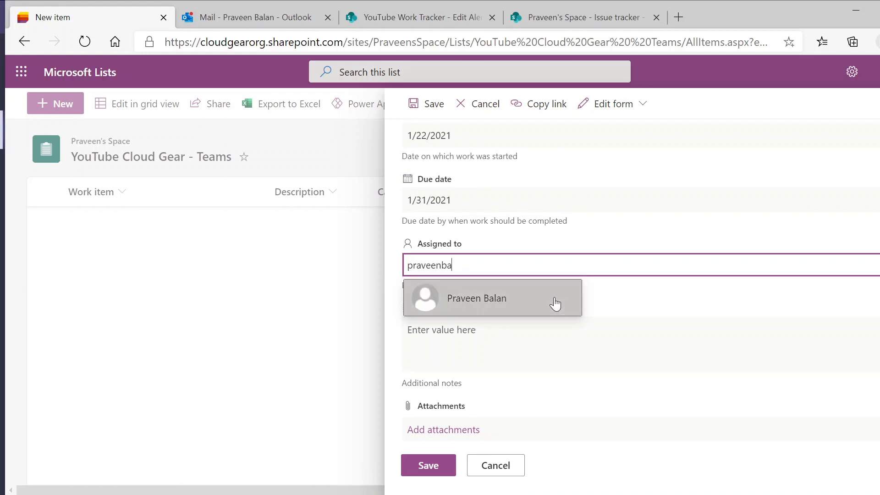
left_click(559, 302)
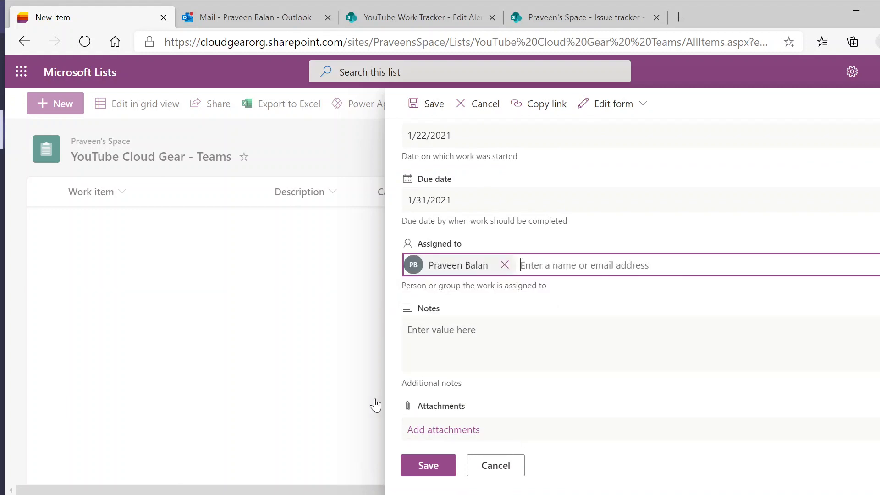
left_click(559, 344)
type("B")
key("BackSpace")
type("None")
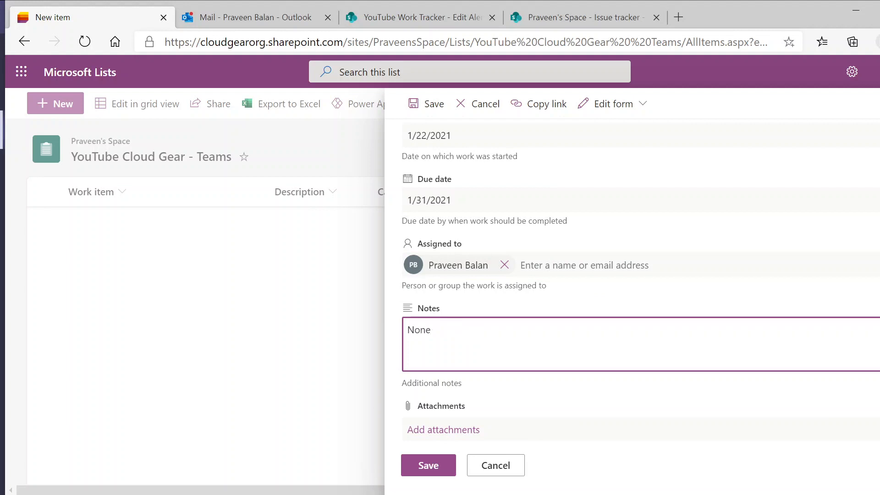
left_click(439, 466)
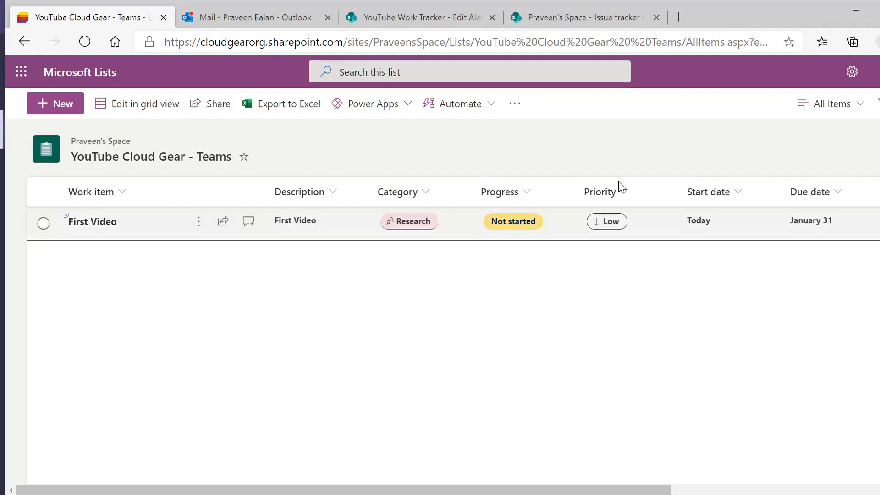
Step: Add the comment "I will add few more columns of data" to the First Video item and return to the list
left_click(43, 223)
left_click(384, 107)
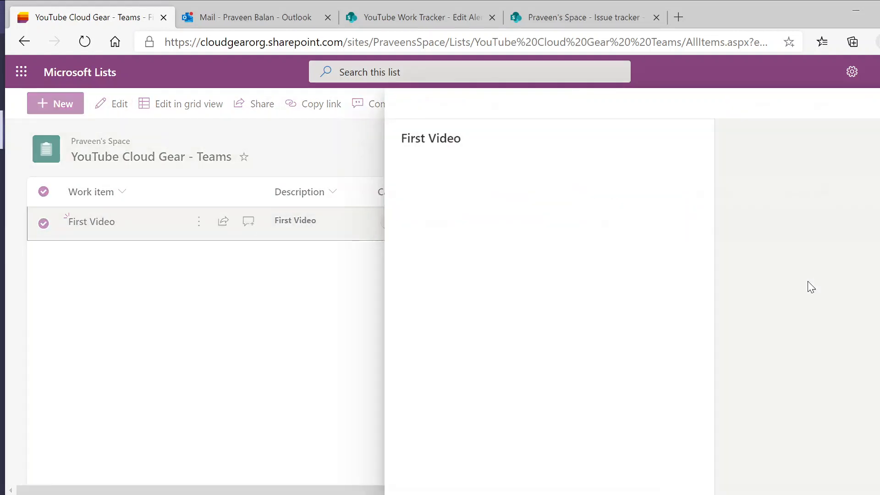
type("I will add few more columns of l")
key("BackSpace")
key("BackSpace")
key("BackSpace")
key("BackSpace")
type("data")
key("Return")
left_click(247, 290)
left_click(247, 227)
left_click(183, 281)
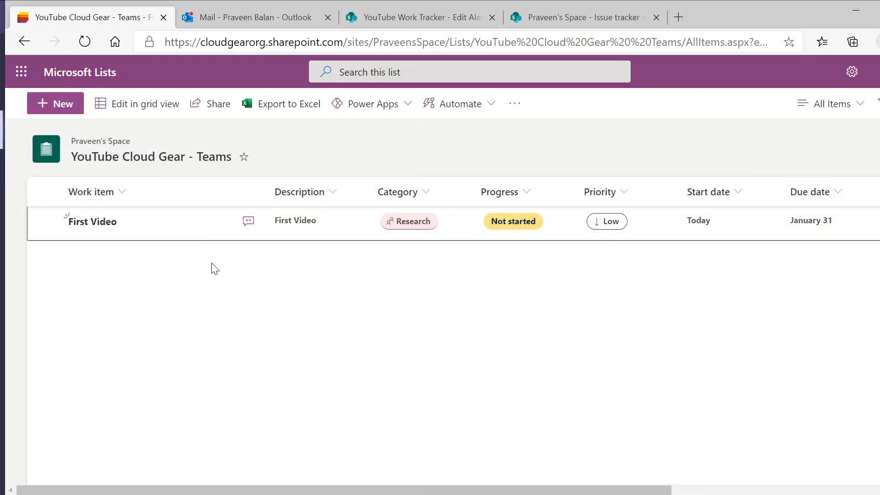
Step: Start another list item with "Second Video" as both its work item name and its description
left_click(88, 223)
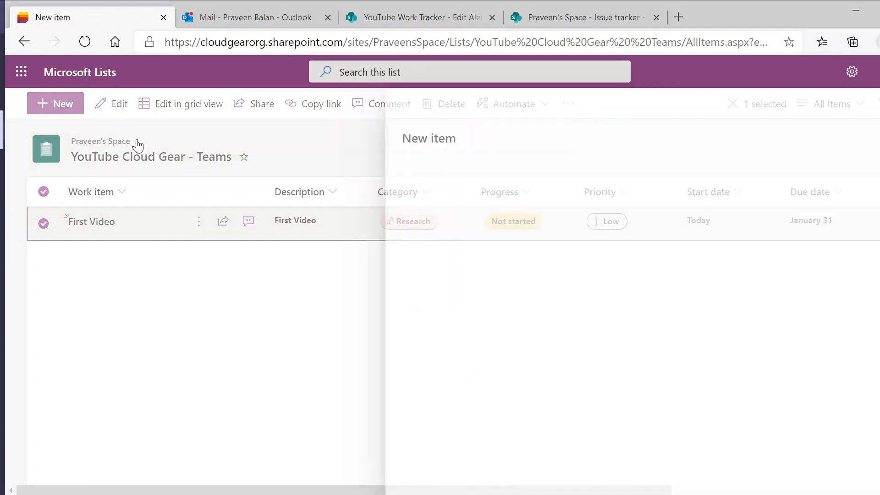
type("Second Video")
left_click(498, 215)
type("Second Video")
Step: Choose the category, progress and priority for the Second Video item
left_click(474, 322)
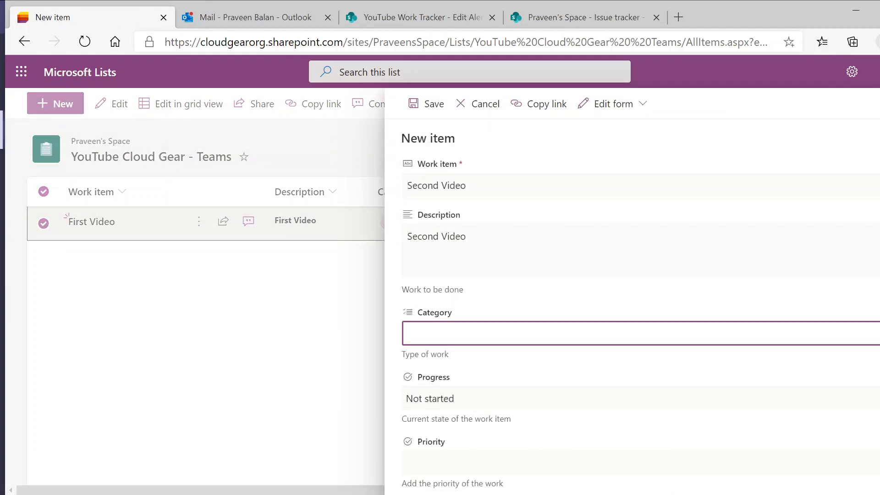
left_click(576, 338)
left_click(434, 386)
key("Tab")
left_click(434, 335)
left_click(414, 361)
left_click(440, 398)
left_click(435, 275)
scroll(434, 312, "down", 2)
left_click(431, 350)
left_click(418, 482)
Step: Set the Second Video item's start date to 1/22/2021 and its due date to 1/26/2021
left_click(458, 414)
scroll(458, 414, "down", 3)
left_click(509, 291)
left_click(458, 252)
left_click(451, 372)
Step: Save the Second Video item with its assignee and notes left empty
scroll(550, 389, "down", 1)
left_click(573, 394)
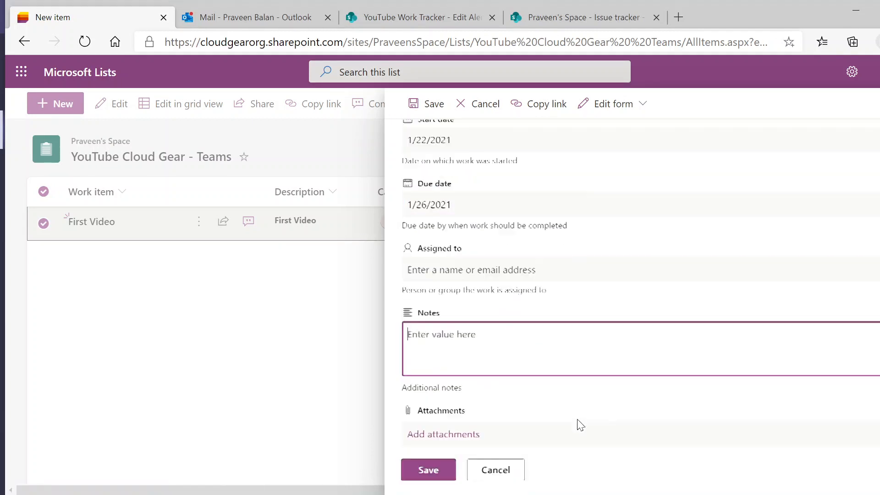
left_click(429, 492)
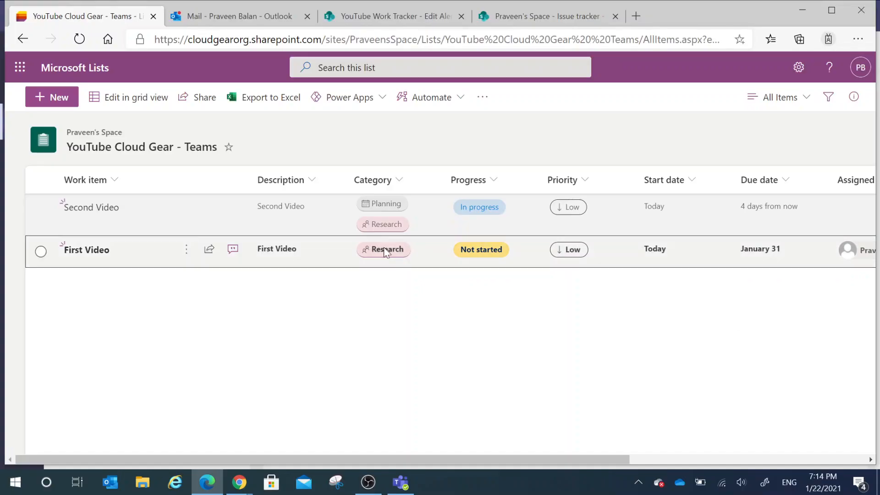
Step: Switch the list to grid editing and add a row named "Demo List Entry" with the description "Demop"
left_click(121, 97)
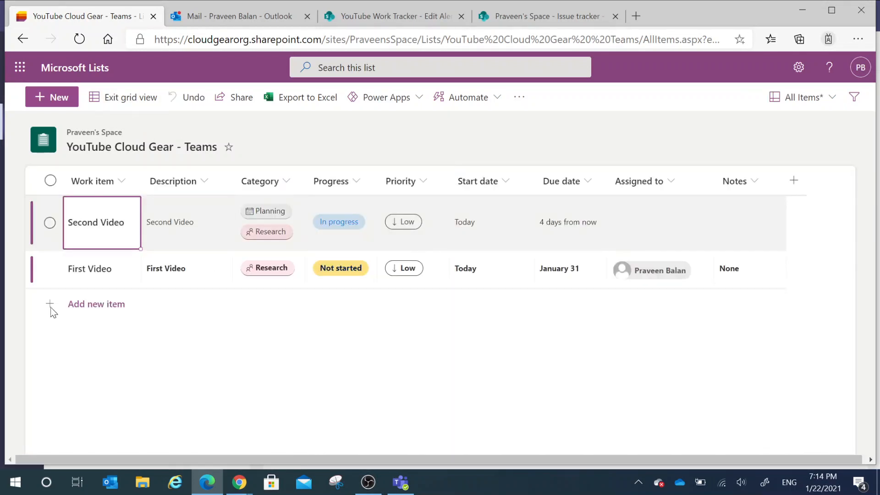
left_click(78, 304)
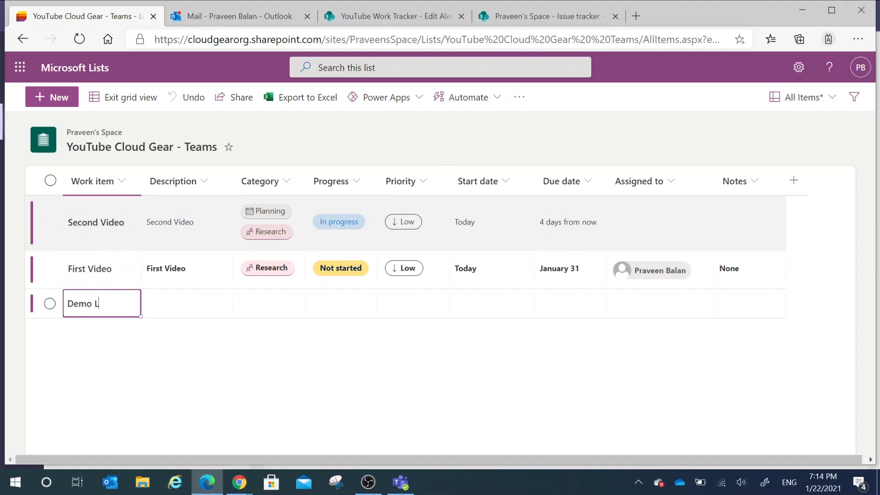
type("Demo List Entry")
key("Tab")
Step: Set the Demo List Entry's category to Record only, removing Research from the selection
key("Tab")
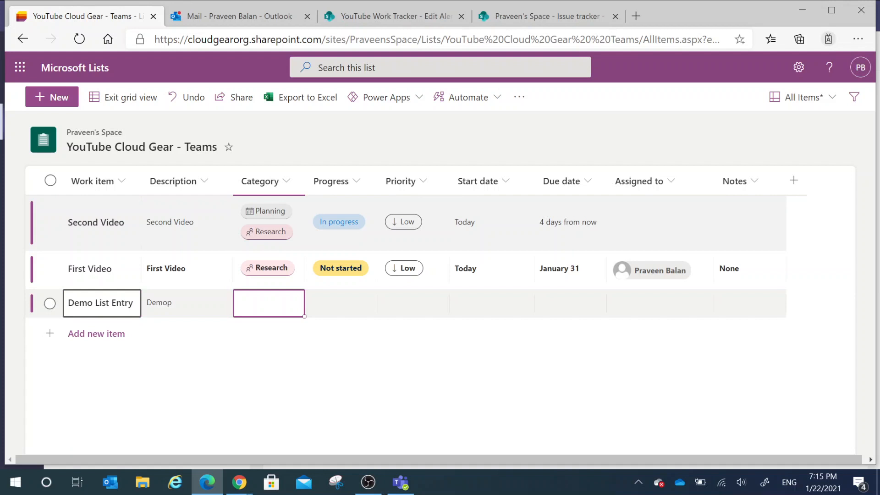
key("Return")
key("Down")
key("Return")
Step: Set the Demo List Entry's progress to Blocked and its priority to High
key("Tab")
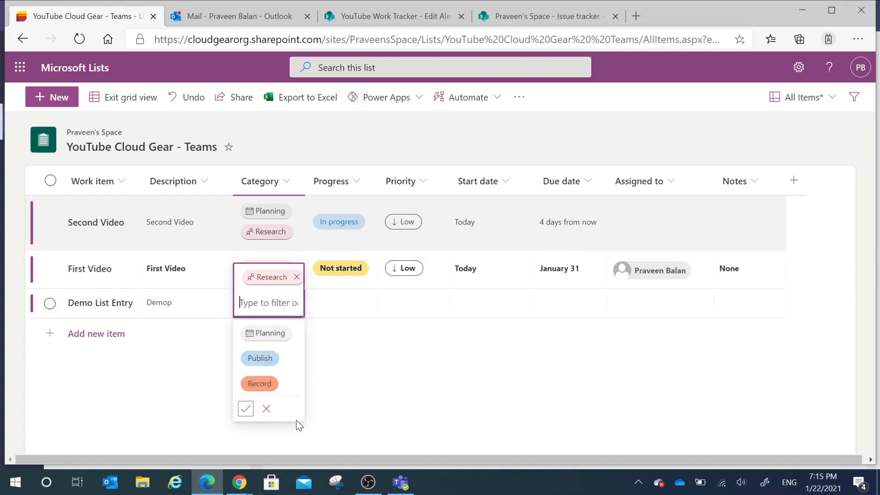
left_click(292, 376)
left_click(419, 355)
left_click(280, 310)
left_click(297, 251)
left_click(430, 372)
key("Tab")
key("Return")
left_click(335, 221)
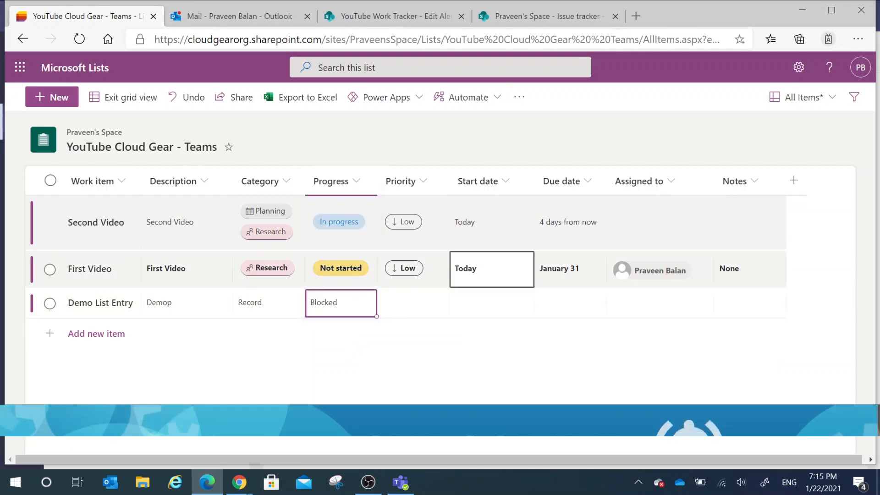
double_click(436, 303)
left_click(415, 360)
Step: Set the Demo List Entry's start date to 1/25/2021 and its due date to 1/27/2021
left_click(486, 304)
double_click(491, 304)
left_click(642, 401)
double_click(504, 304)
left_click(571, 419)
double_click(570, 308)
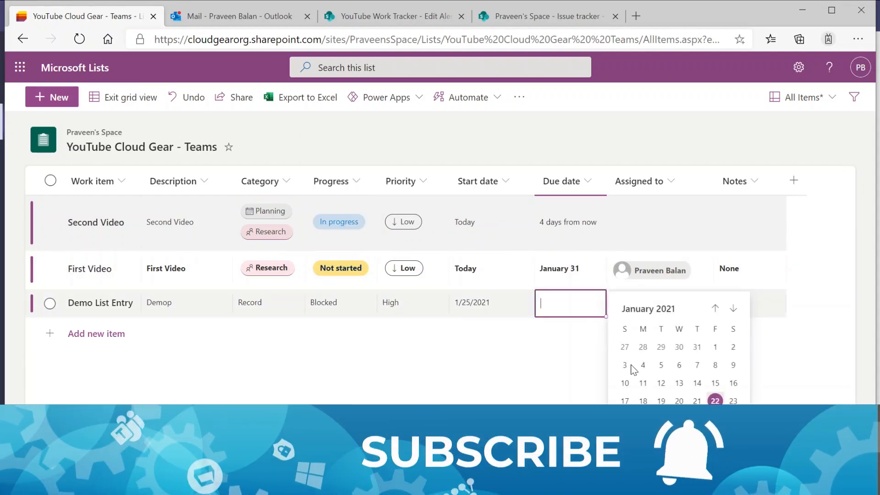
left_click(673, 417)
Step: Assign the Demo List Entry to the same person as the First Video item
key("Tab")
type("Praveen")
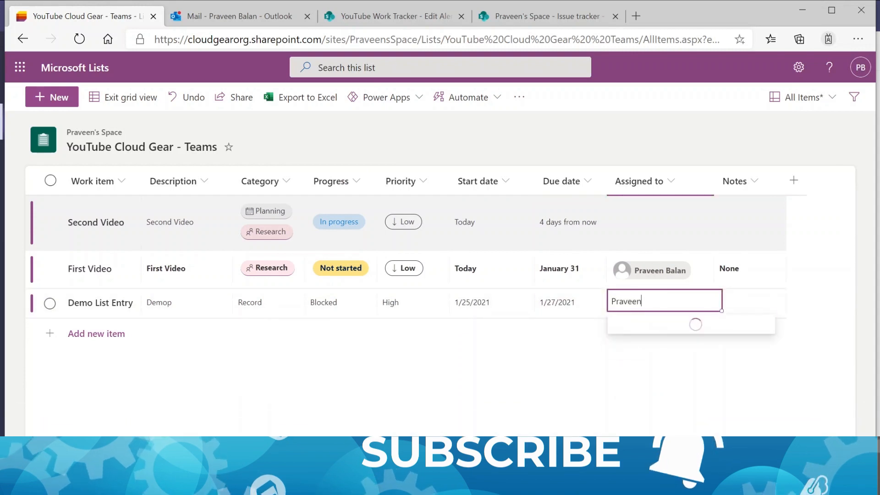
left_click(687, 334)
Step: Add another row with "Test" as both its work item name and its description
left_click(96, 333)
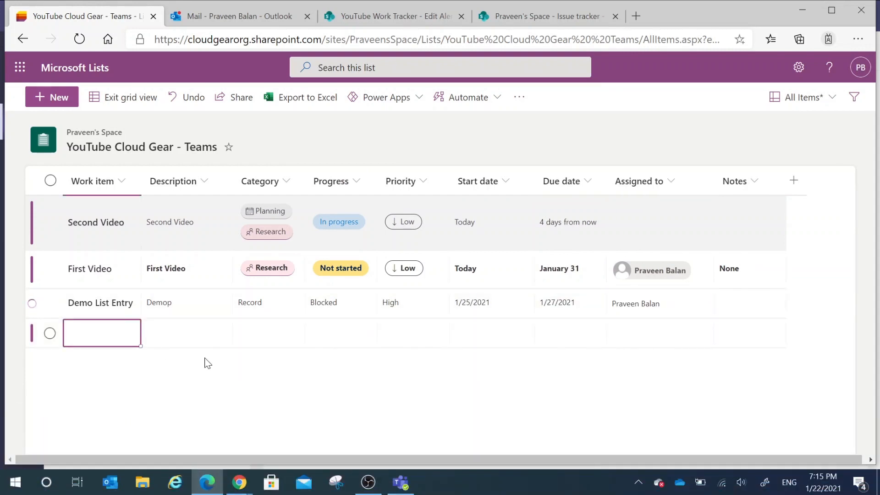
type("Test")
key("Tab")
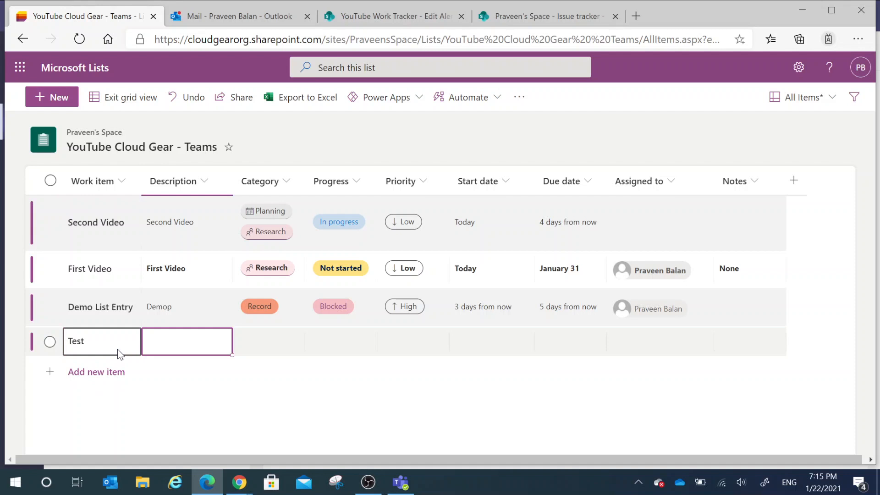
type("Test")
key("Tab")
Step: Set the Test item's category to Record
type("ecpr")
key("BackSpace")
key("BackSpace")
key("BackSpace")
key("BackSpace")
type("reco")
key("Tab")
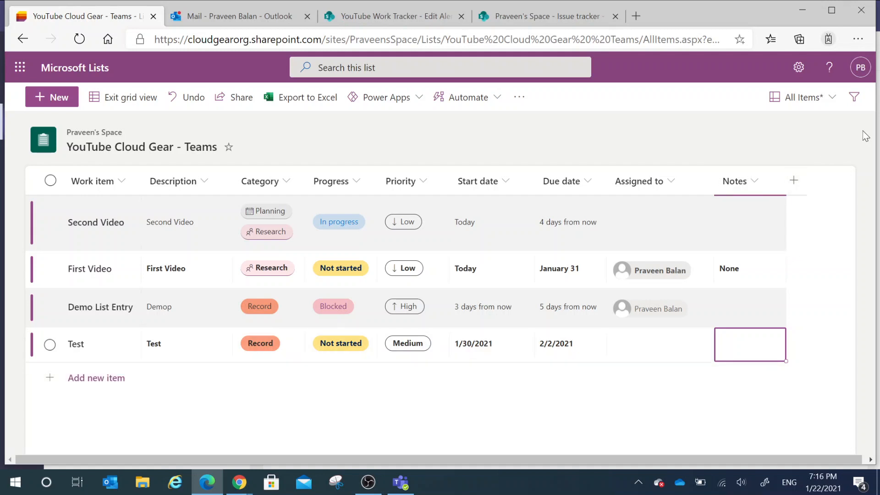
Step: Switch the list from All Items to the Calendar View
left_click(831, 103)
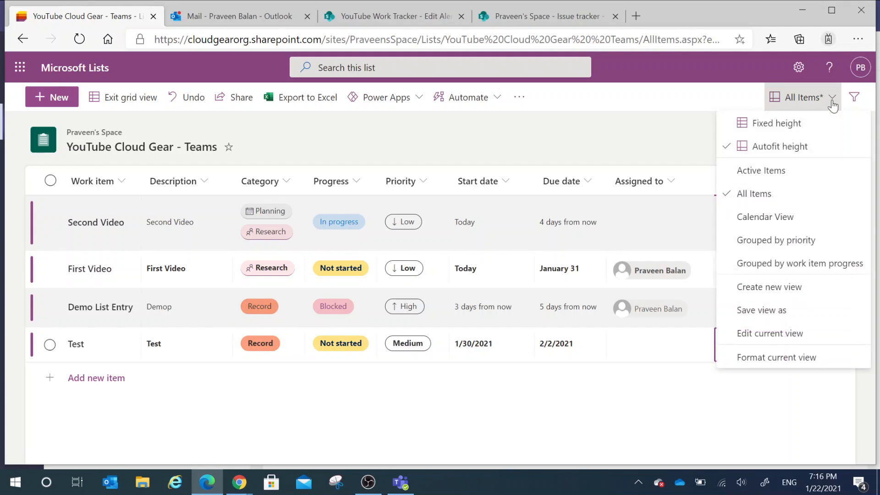
left_click(768, 224)
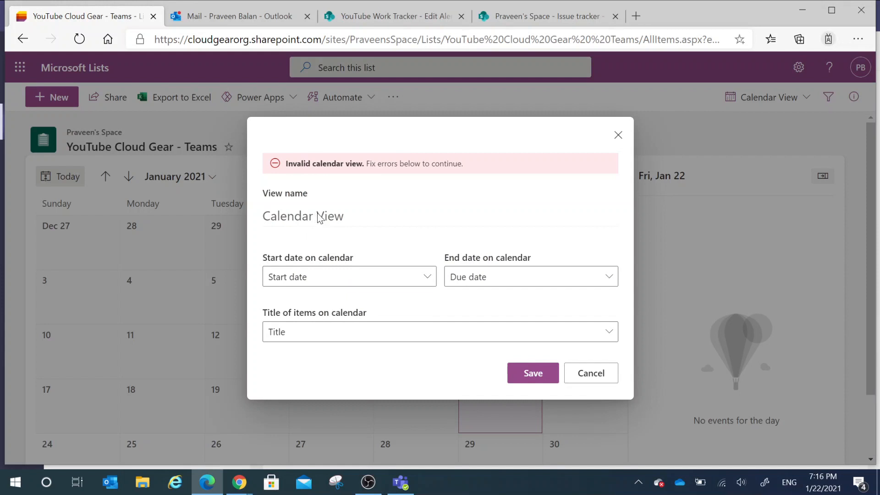
Step: Try Created as the calendar view's start date with Due date as its end date
left_click(411, 283)
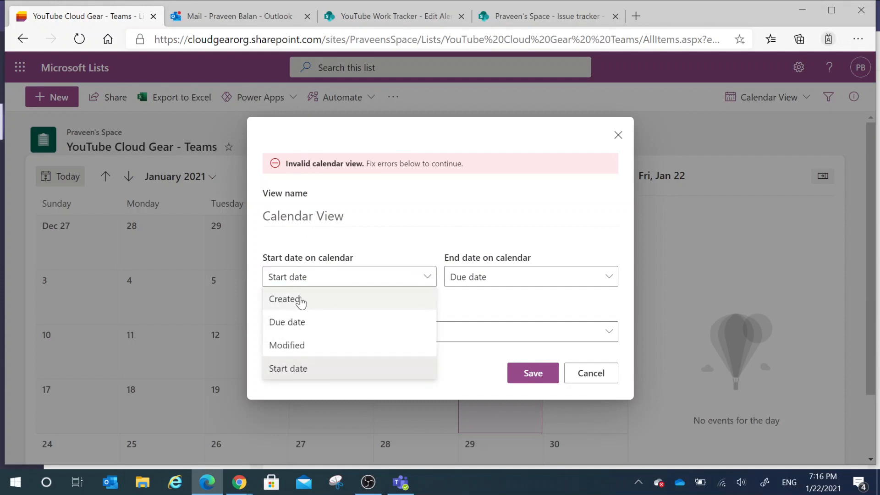
left_click(301, 300)
left_click(607, 279)
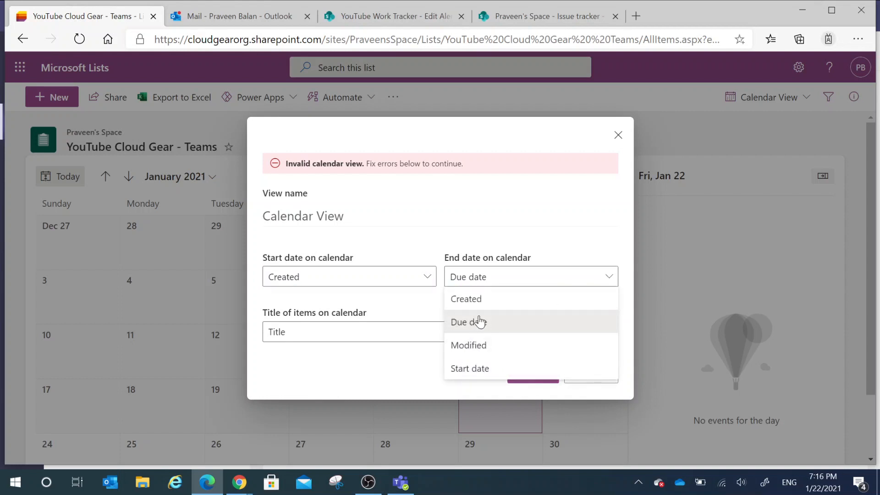
left_click(481, 327)
left_click(536, 280)
left_click(536, 279)
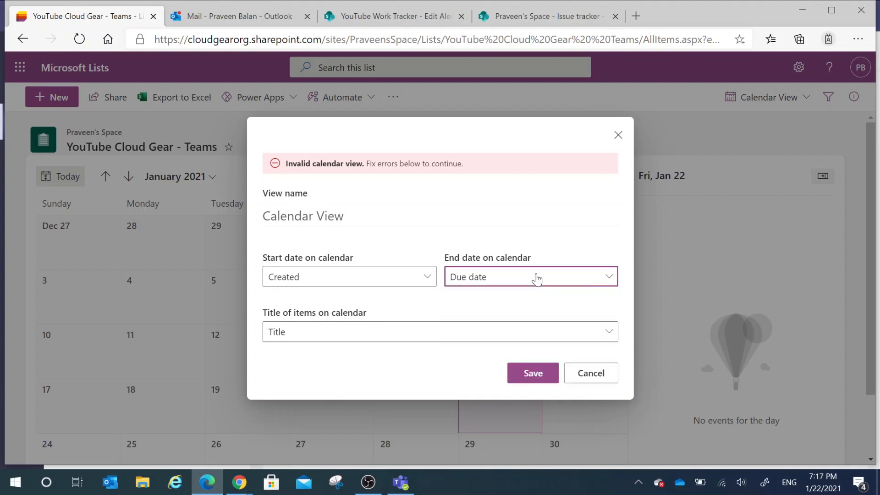
left_click(504, 281)
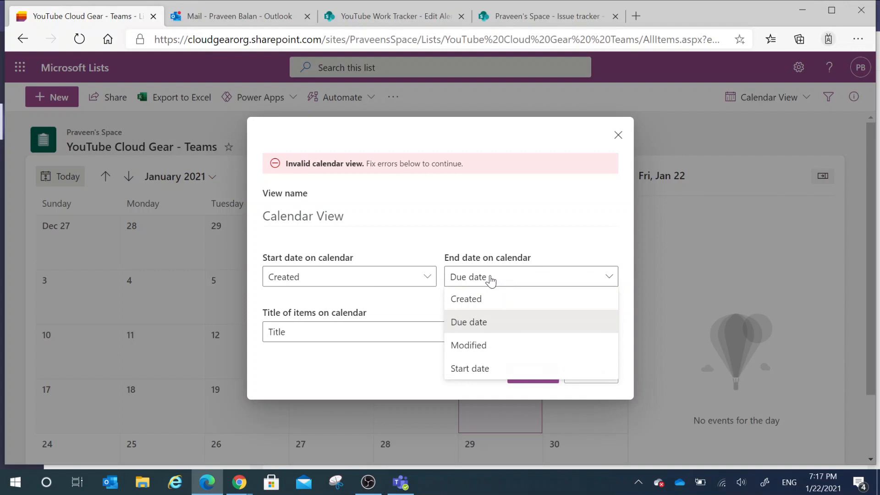
Step: Set the calendar view's start to the Start date column and keep Due date as its end
left_click(373, 281)
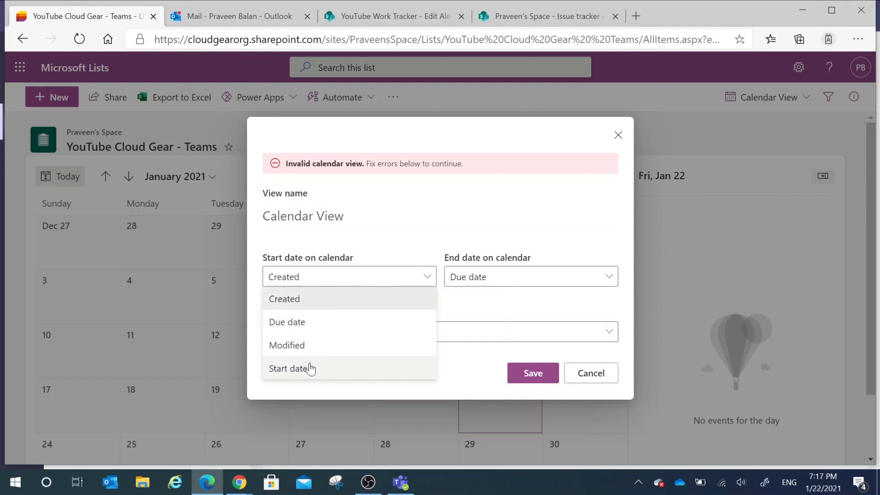
left_click(314, 368)
left_click(564, 278)
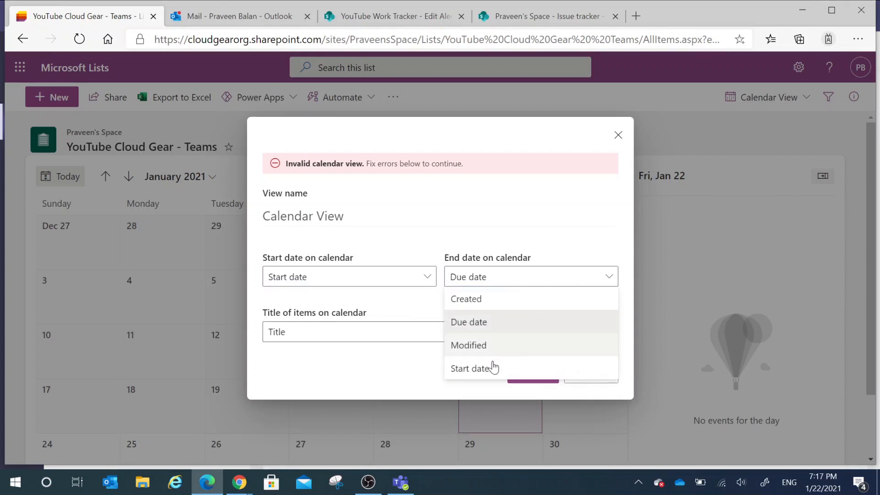
left_click(491, 327)
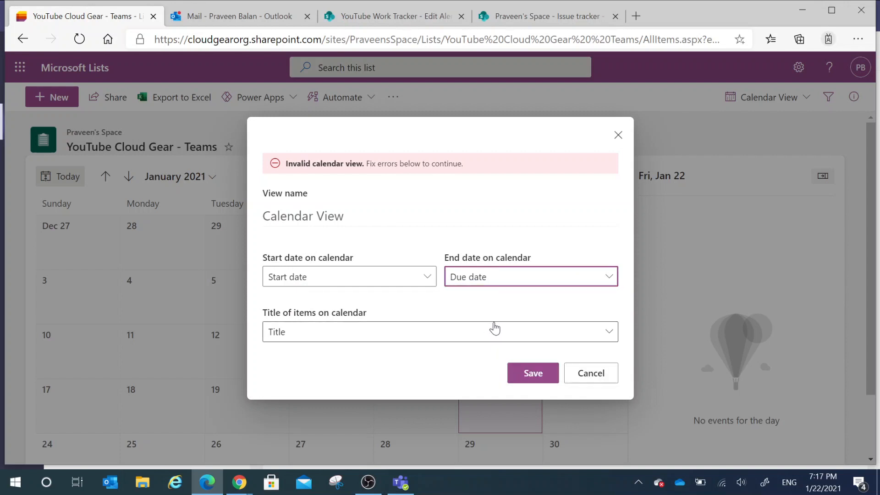
Step: Review the columns offered for calendar item titles, keep Title selected, and save the calendar view
left_click(419, 341)
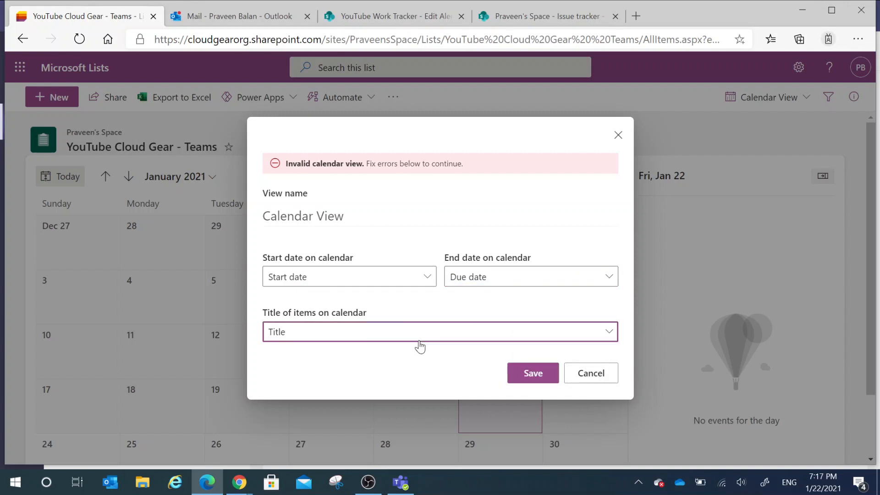
left_click(419, 341)
left_click(443, 342)
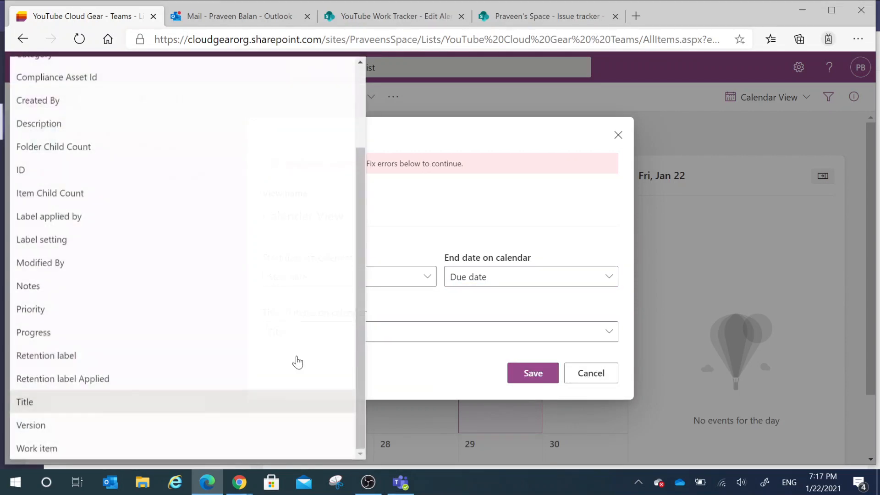
left_click(471, 302)
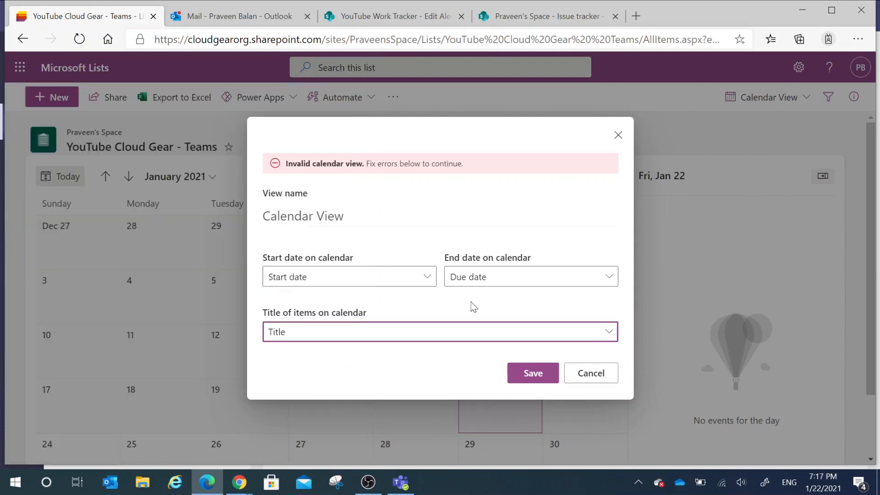
left_click(539, 371)
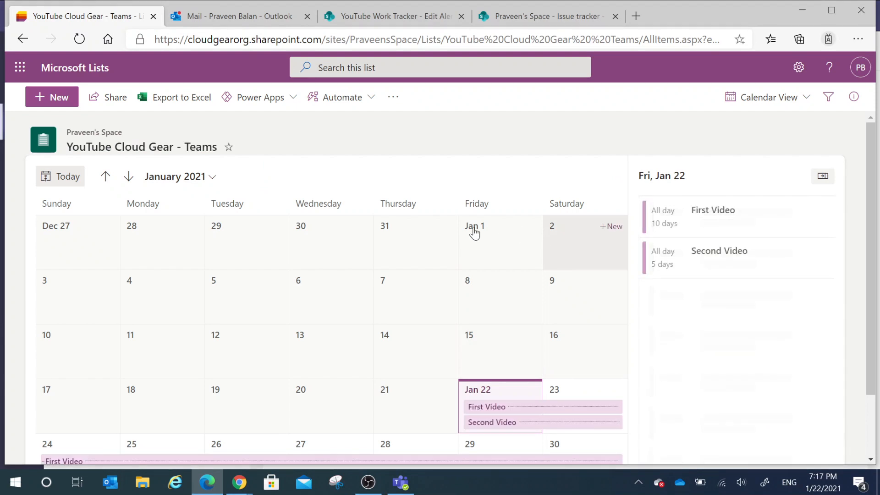
Step: Show all the items scheduled on January 25 and January 26 in the calendar
scroll(527, 389, "down", 2)
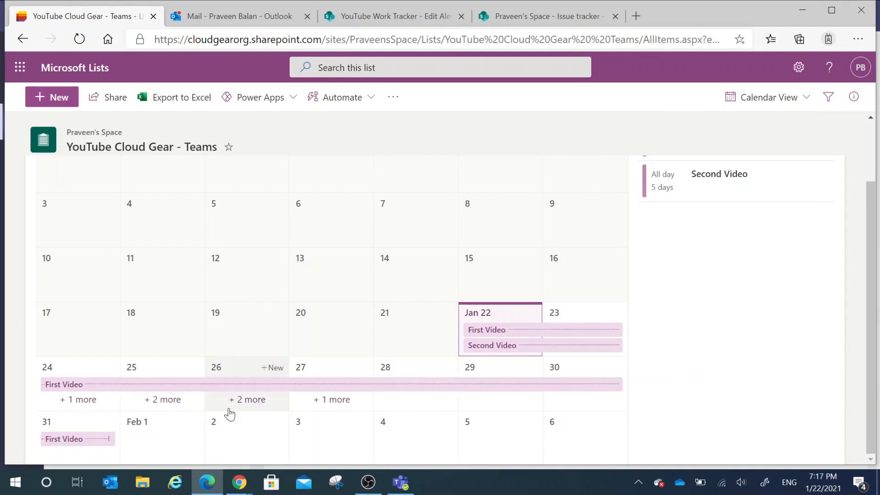
left_click(157, 402)
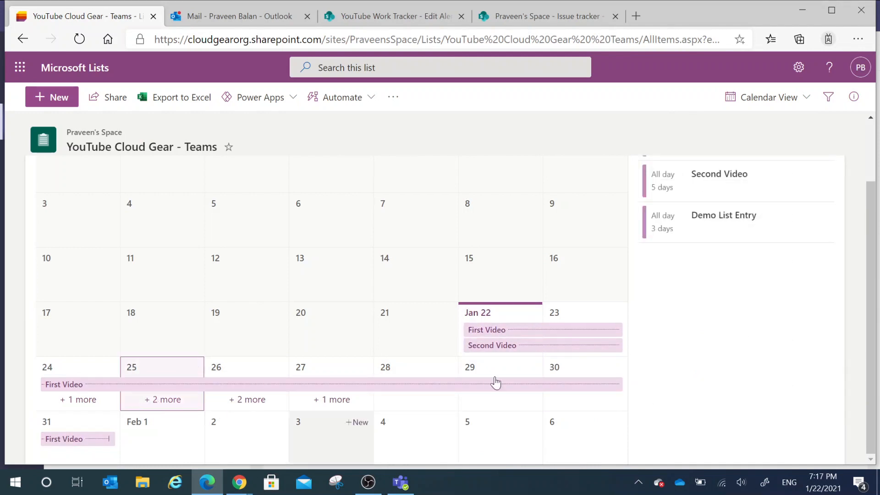
left_click(252, 406)
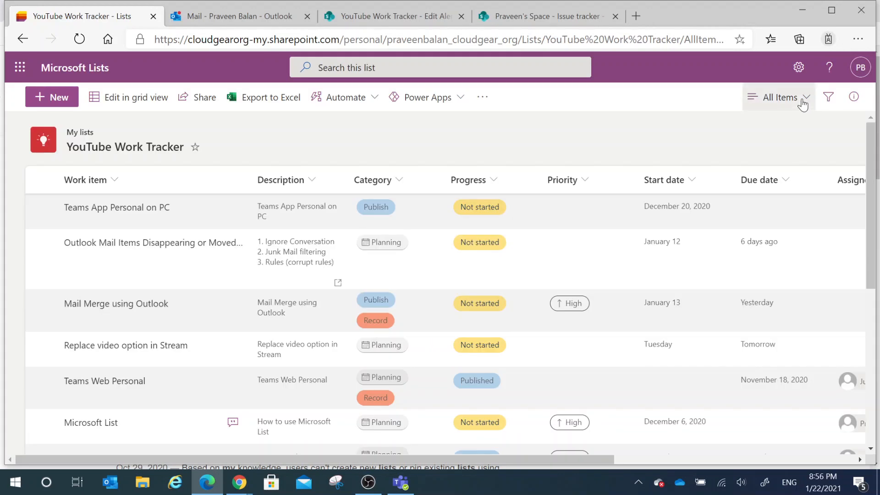
Step: Open view formatting for the YouTube Work Tracker's All Items view and choose conditional formatting
left_click(801, 97)
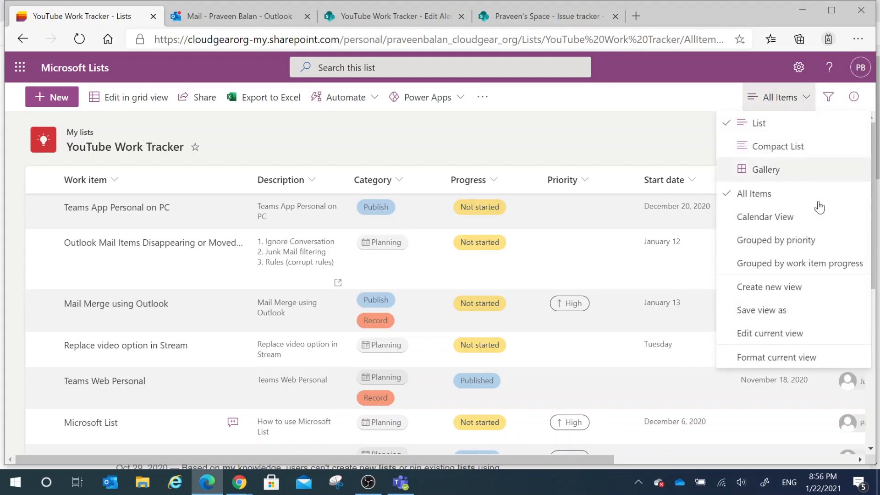
left_click(797, 360)
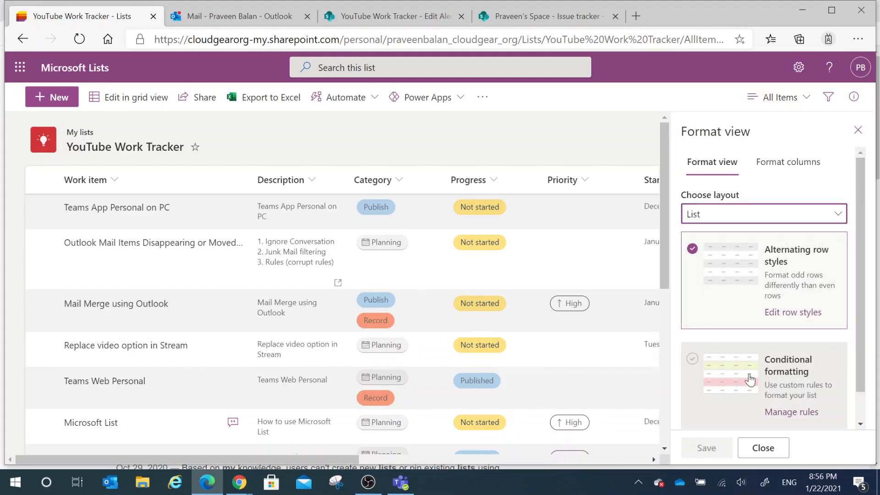
left_click(693, 360)
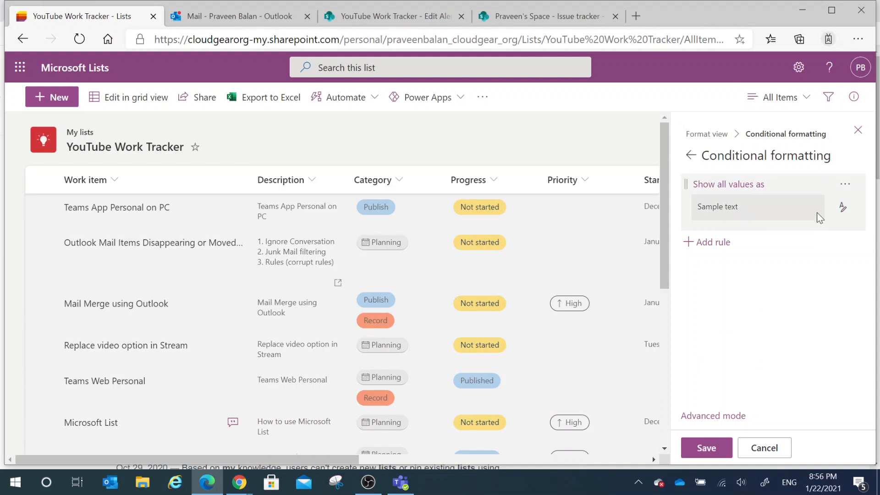
Step: Add a conditional formatting rule that applies when Priority is equal to Critical
left_click(706, 242)
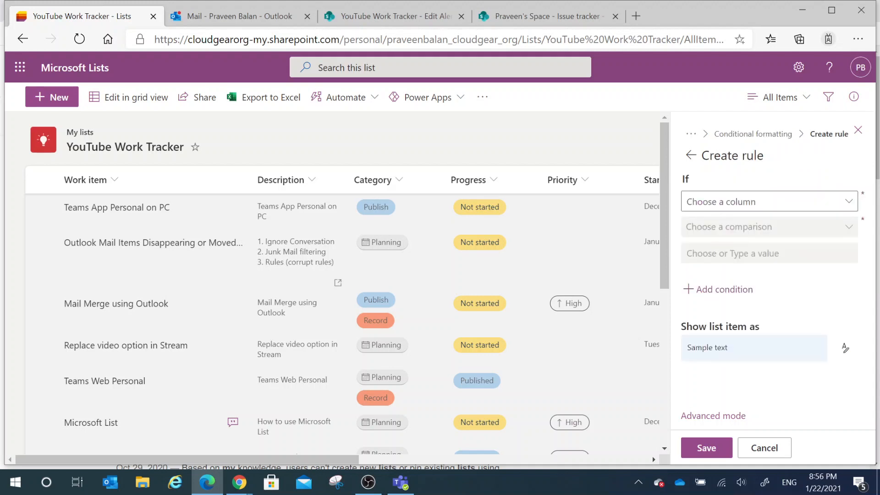
left_click(849, 202)
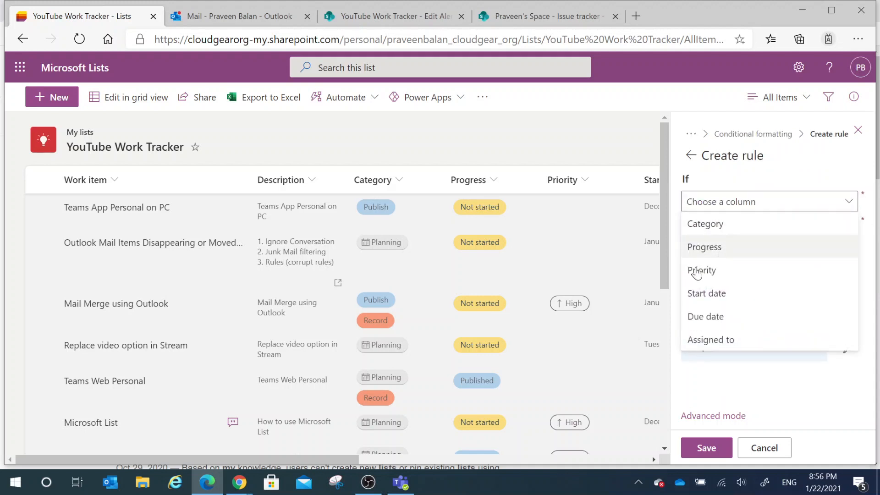
left_click(713, 269)
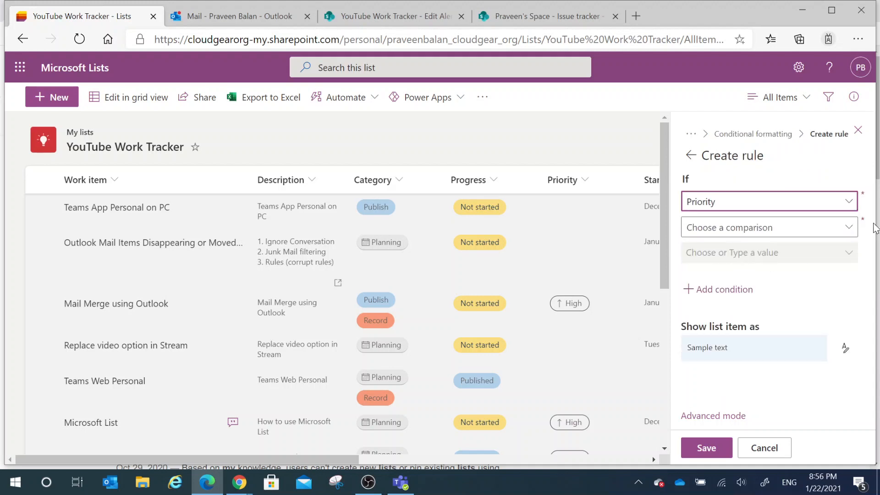
left_click(847, 228)
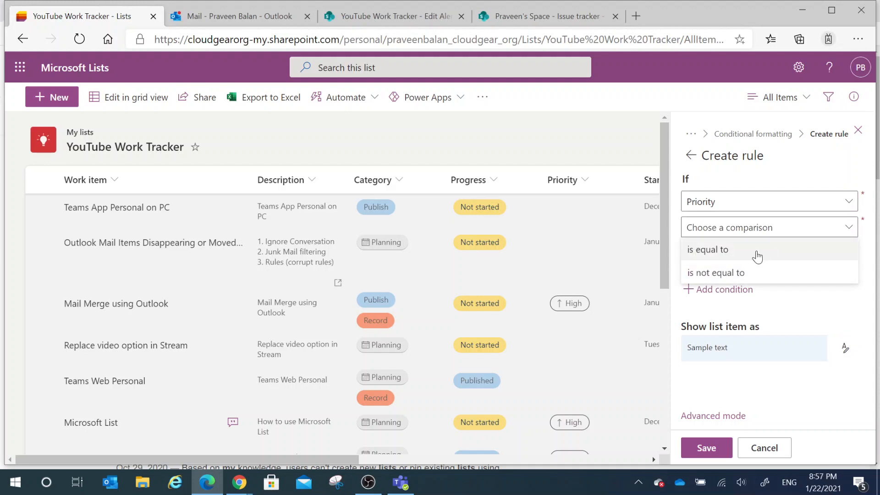
left_click(713, 260)
left_click(839, 254)
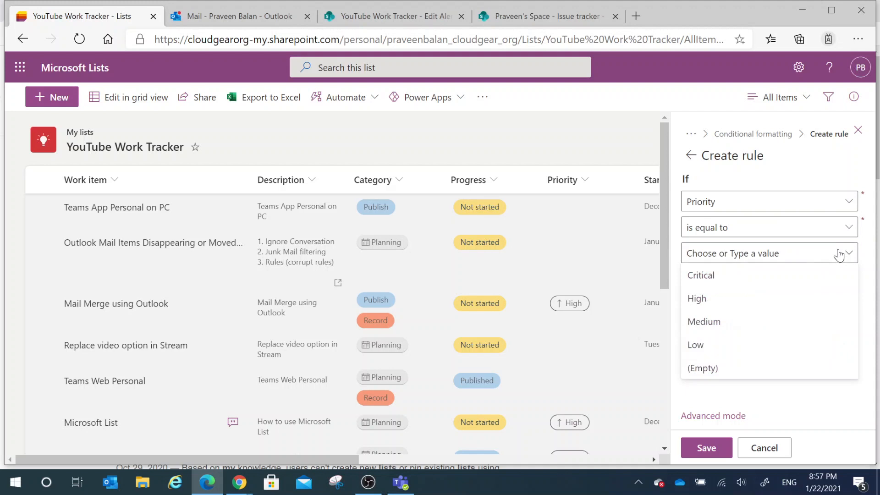
left_click(710, 276)
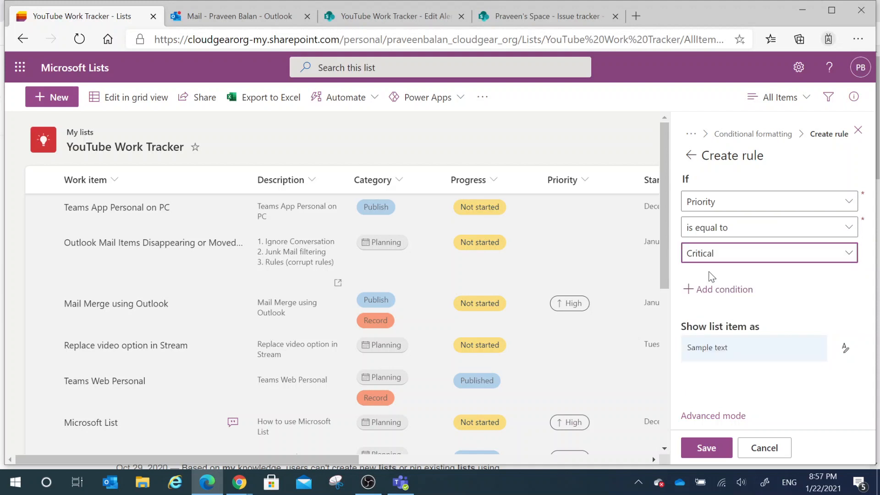
Step: Give list items matching the Critical rule the darkest orange fill, save the rule, and close view formatting
left_click(844, 351)
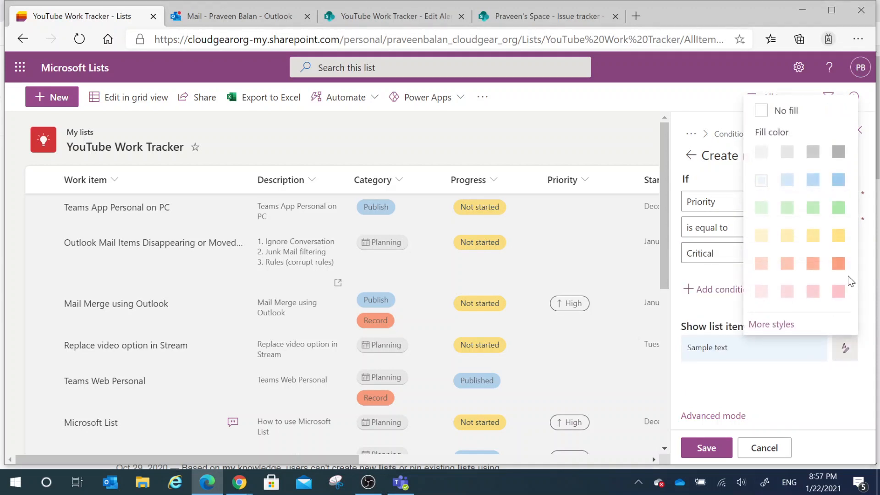
left_click(839, 265)
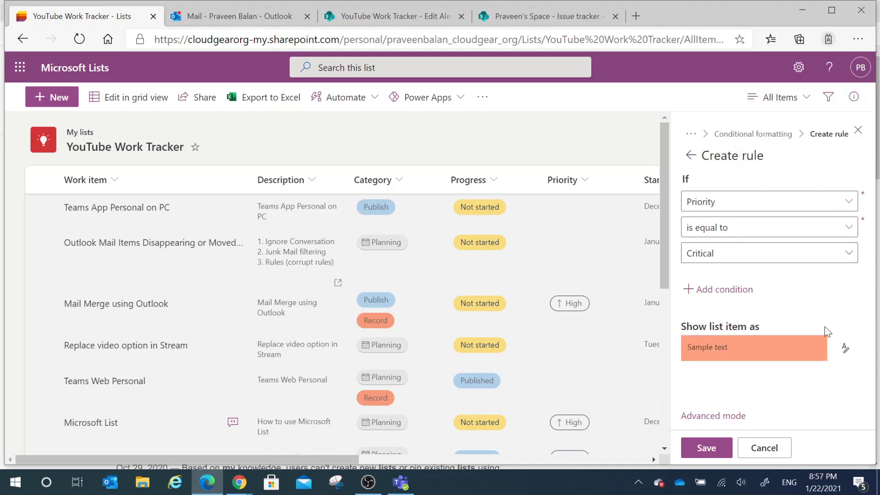
left_click(714, 447)
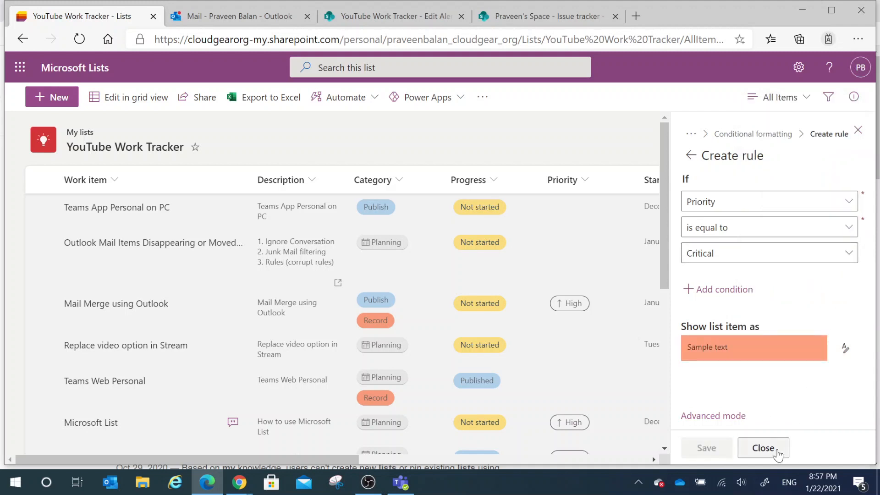
left_click(763, 448)
Step: Set the Priority of the Teams App Personal on PC item to Critical in grid view, then exit grid view
scroll(572, 373, "down", 10)
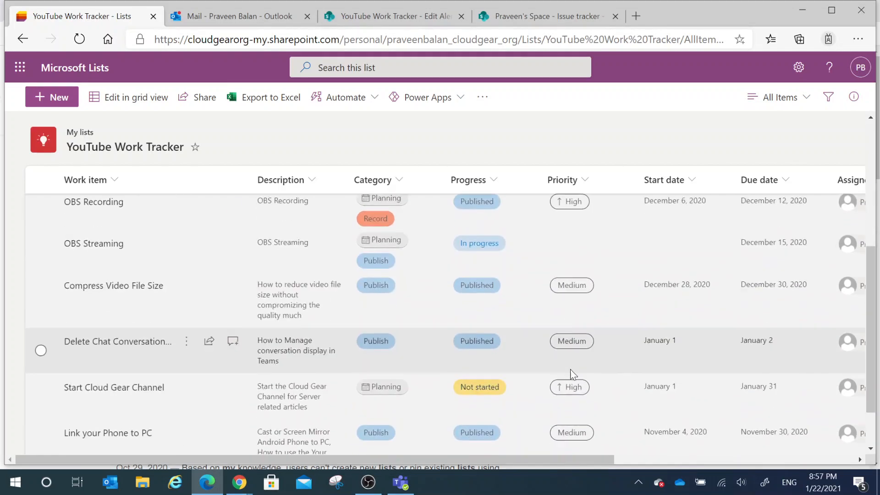
left_click(422, 218)
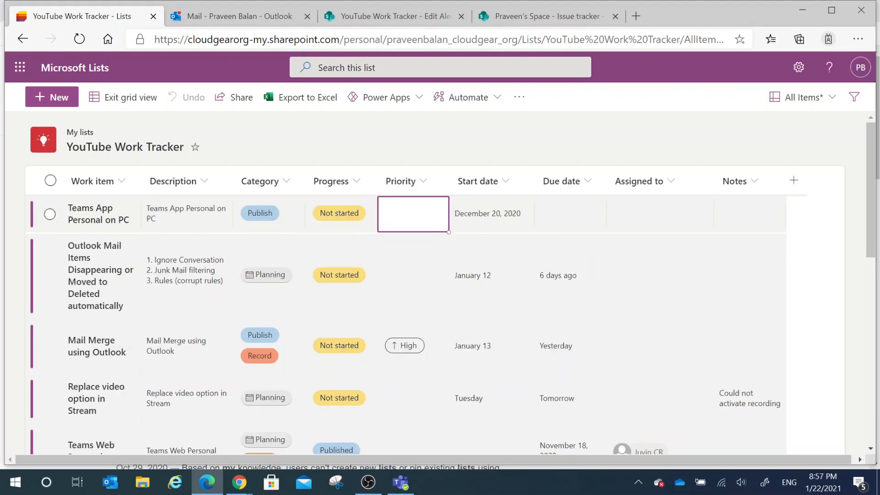
left_click(407, 225)
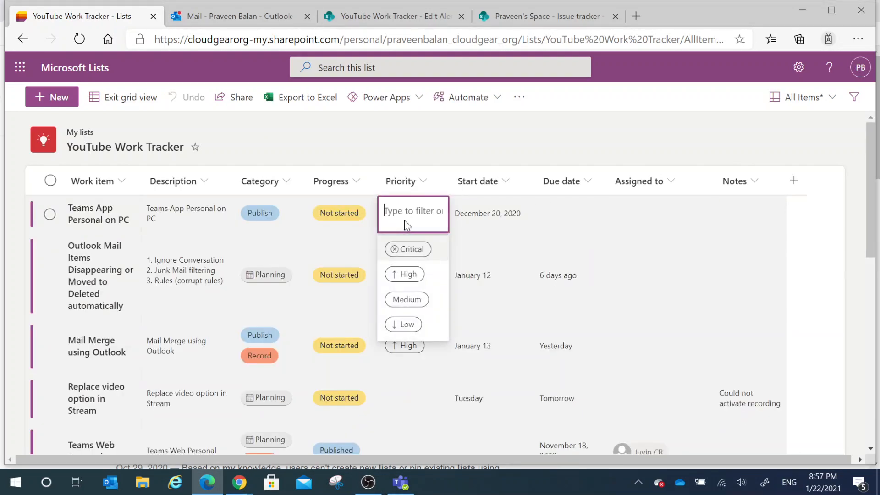
left_click(405, 243)
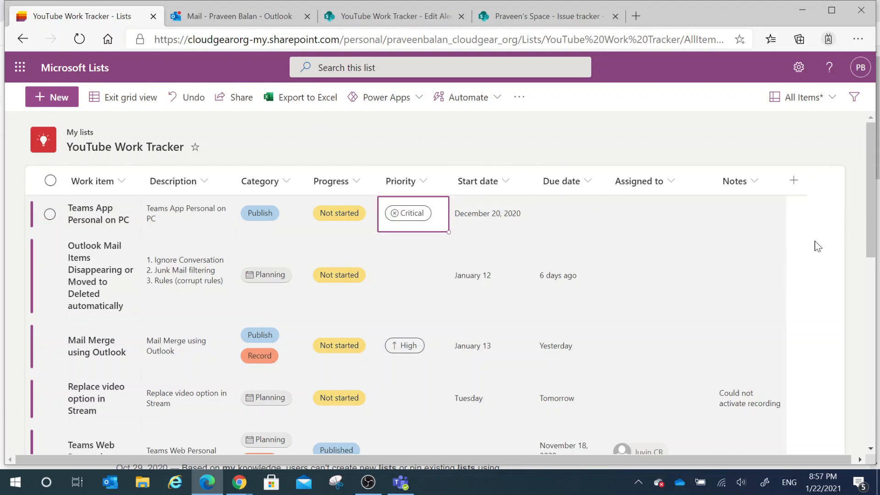
left_click(110, 98)
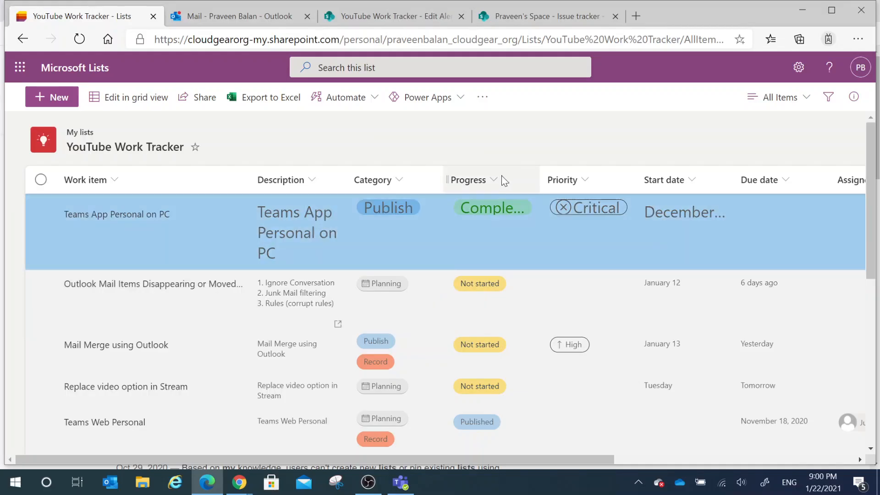
Step: Edit the Progress column's choices, removing Blocked and adding a new choice named Partially Completed
left_click(494, 180)
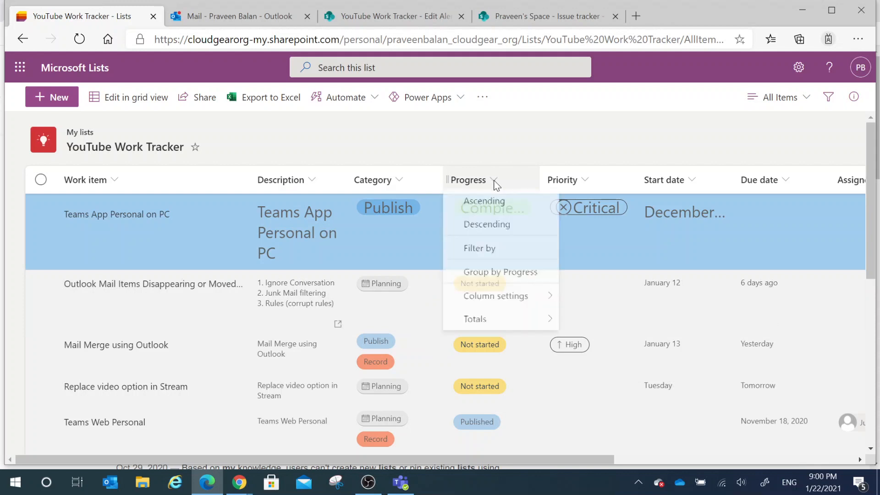
mouse_move(496, 310)
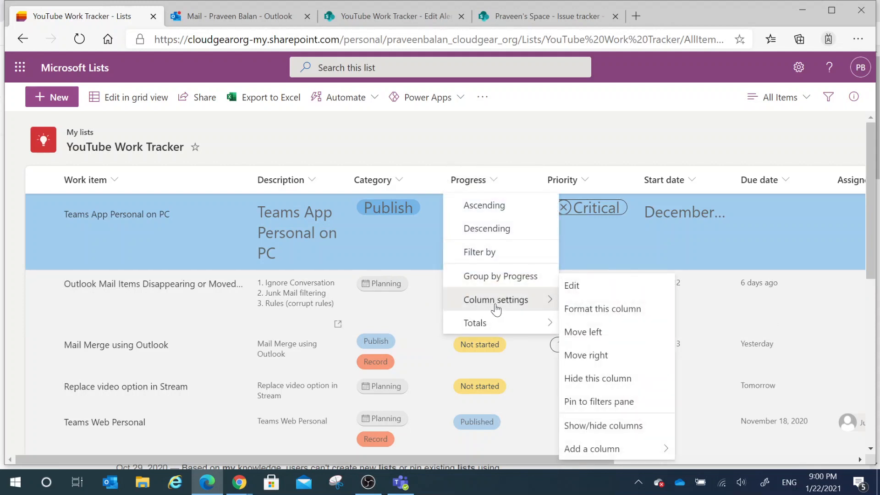
left_click(586, 293)
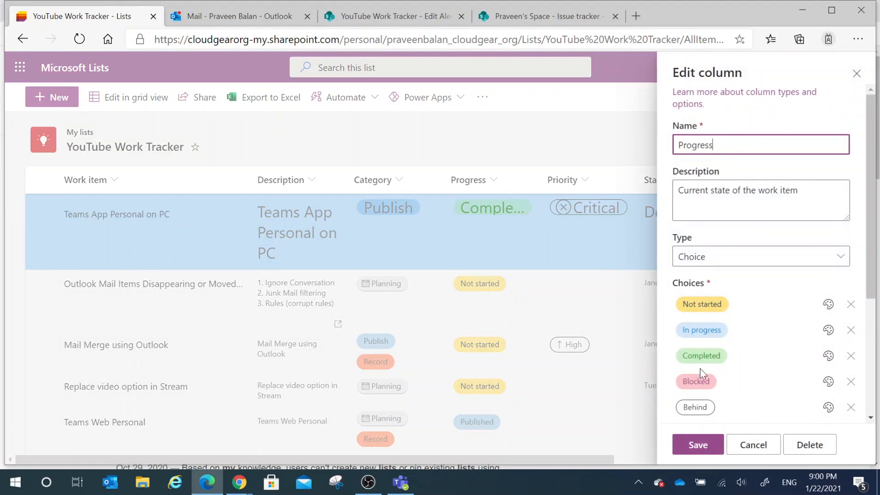
scroll(699, 367, "down", 2)
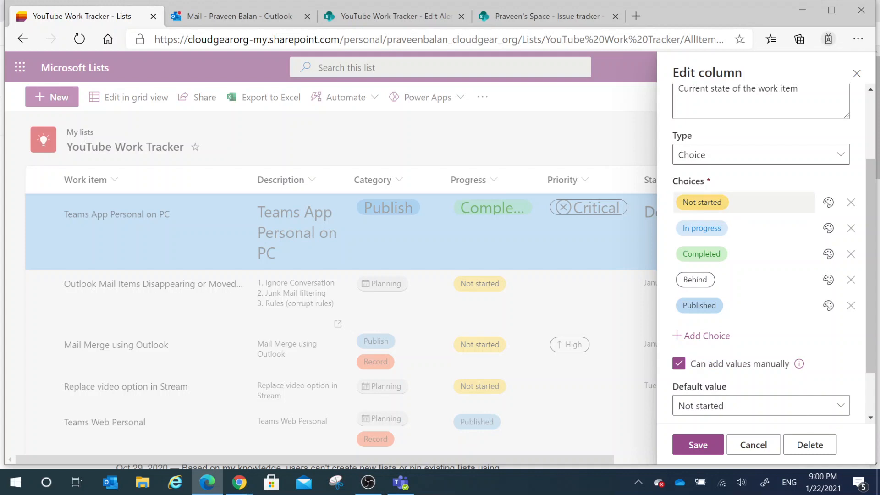
left_click(699, 336)
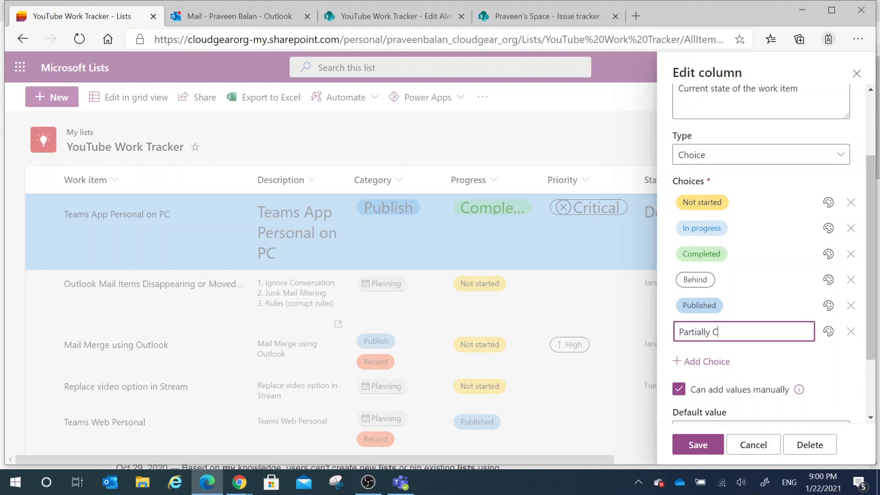
left_click(783, 367)
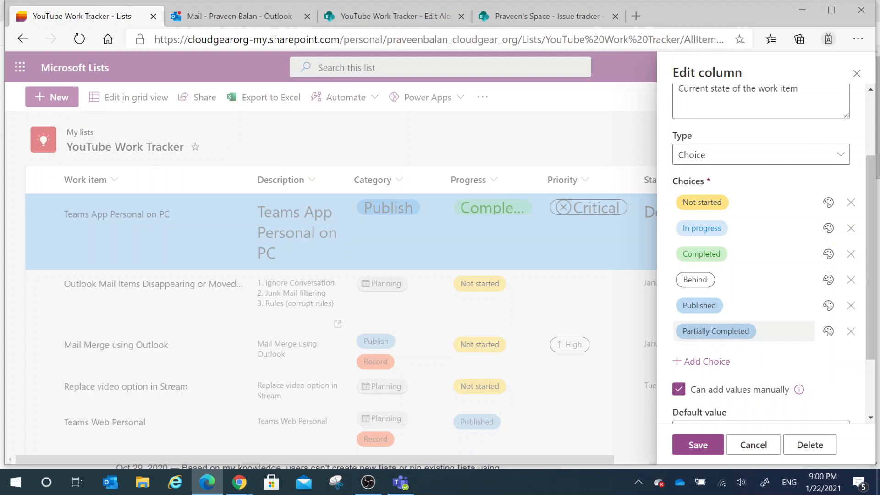
left_click(746, 332)
left_click(770, 368)
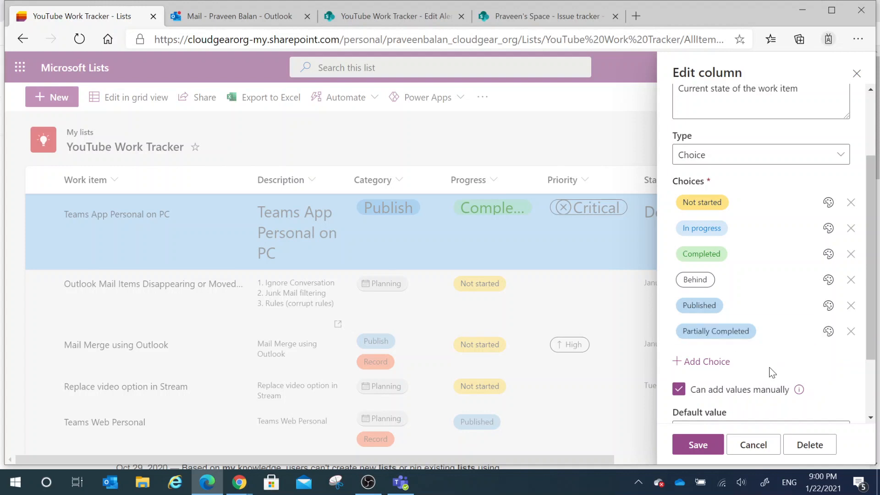
Step: Give the Partially Completed choice a light grey fill and save the Progress column
left_click(828, 331)
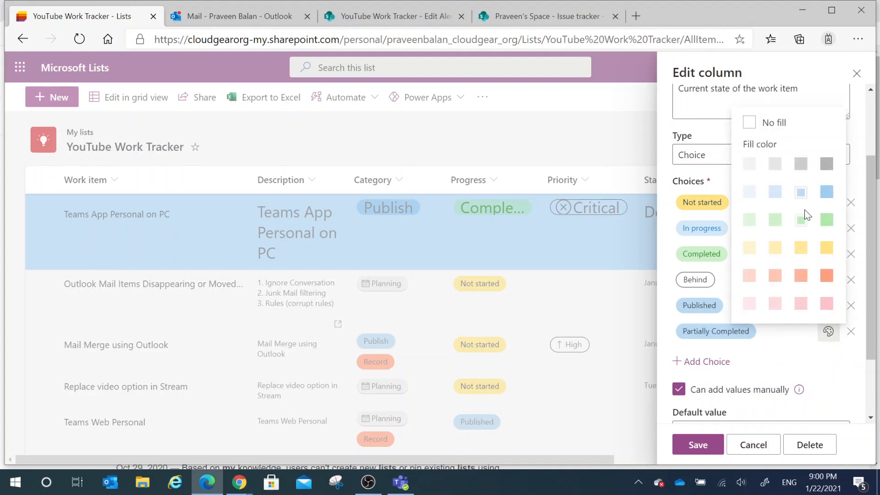
left_click(775, 164)
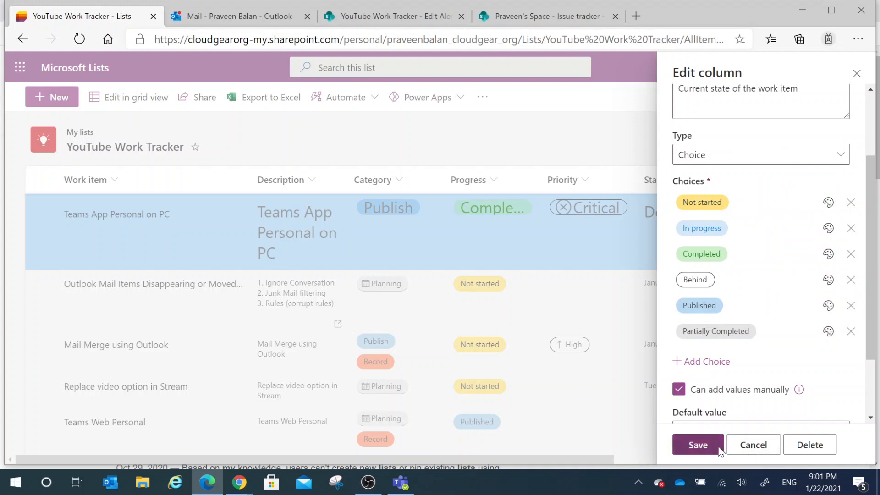
left_click(770, 444)
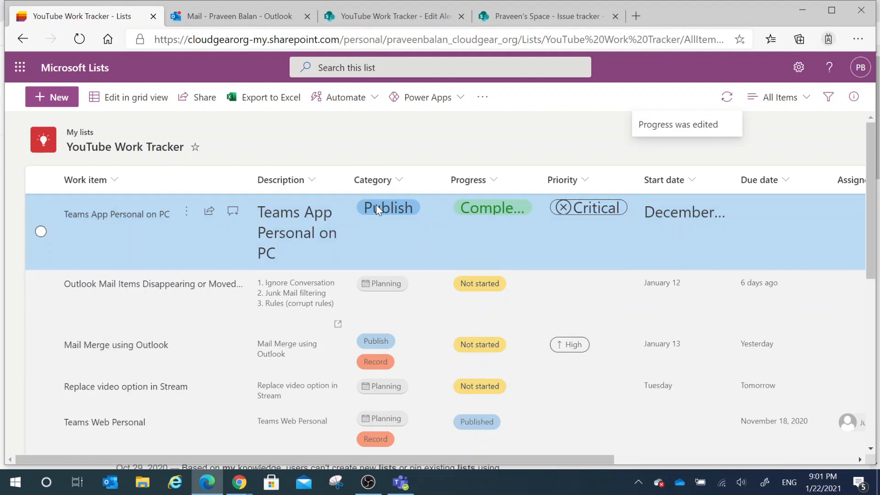
Step: Set the Progress of the Teams App Personal on PC item to Partially Completed in its details form and close the form
left_click(376, 209)
left_click(376, 206)
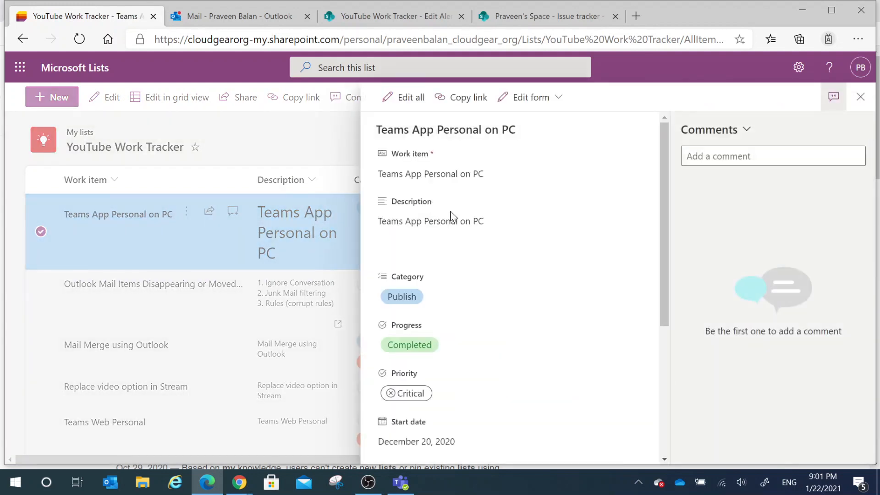
left_click(410, 287)
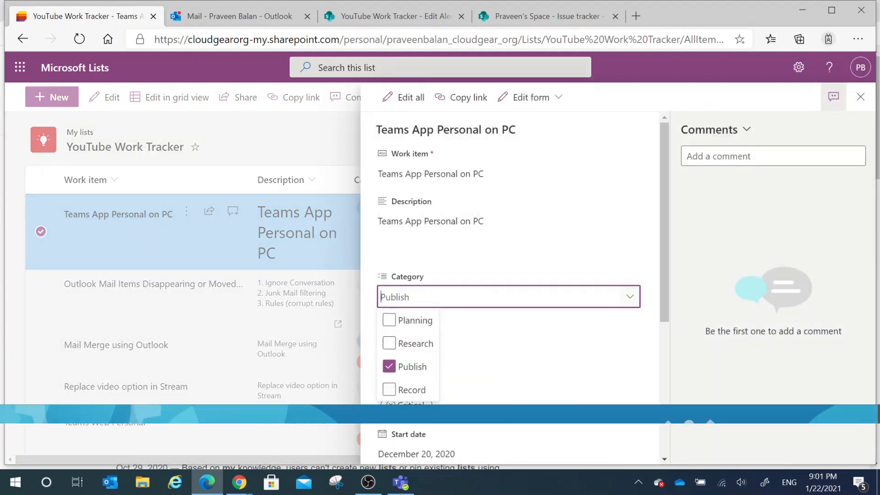
left_click(605, 368)
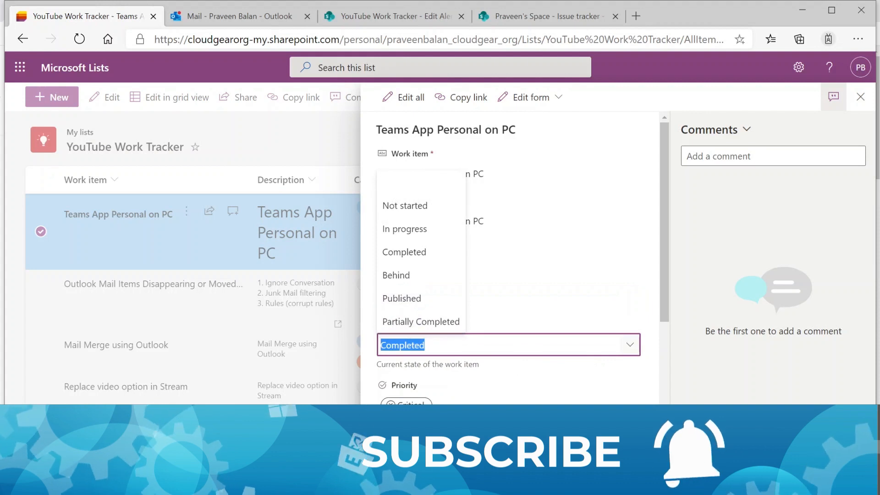
left_click(438, 323)
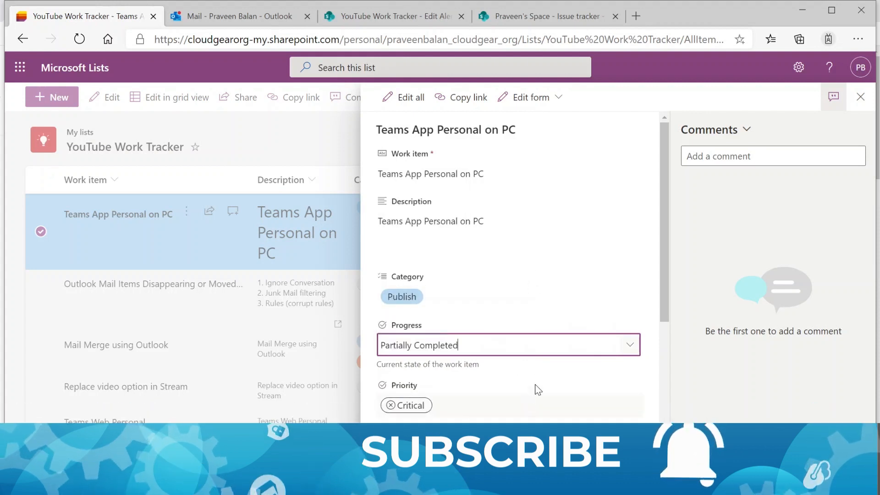
scroll(531, 400, "down", 5)
left_click(771, 364)
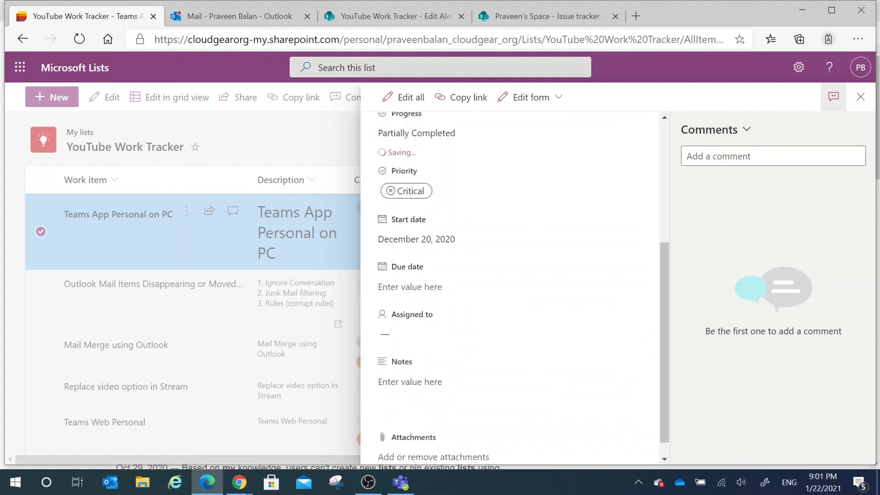
left_click(861, 98)
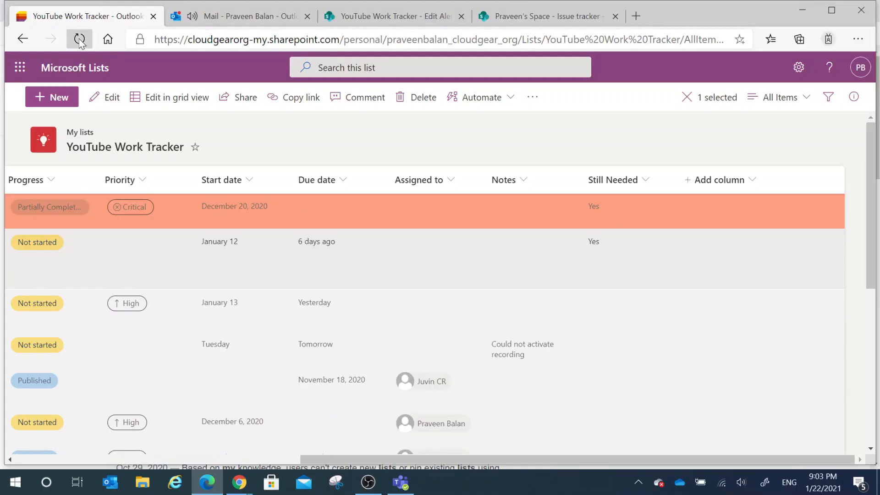
Step: Reload the YouTube Work Tracker list, check the Outlook inbox for its change alert e-mails, and return to the list
left_click(79, 40)
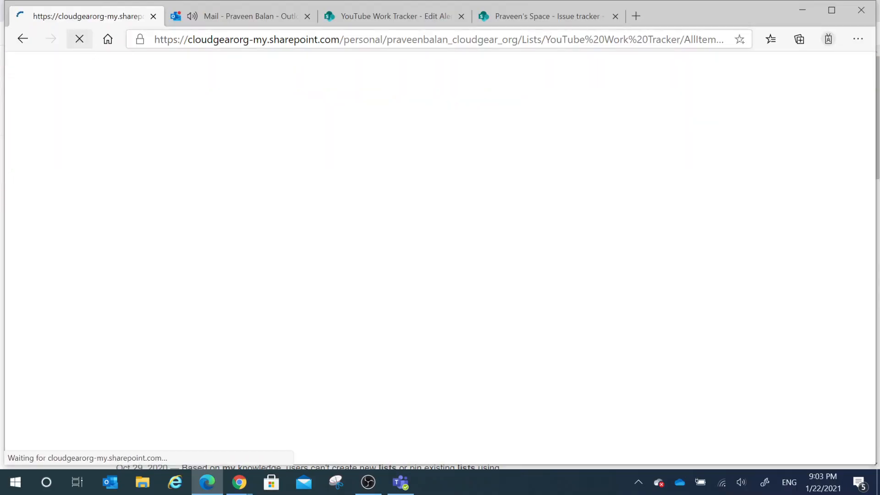
key("ctrl+Tab")
scroll(250, 275, "up", 5)
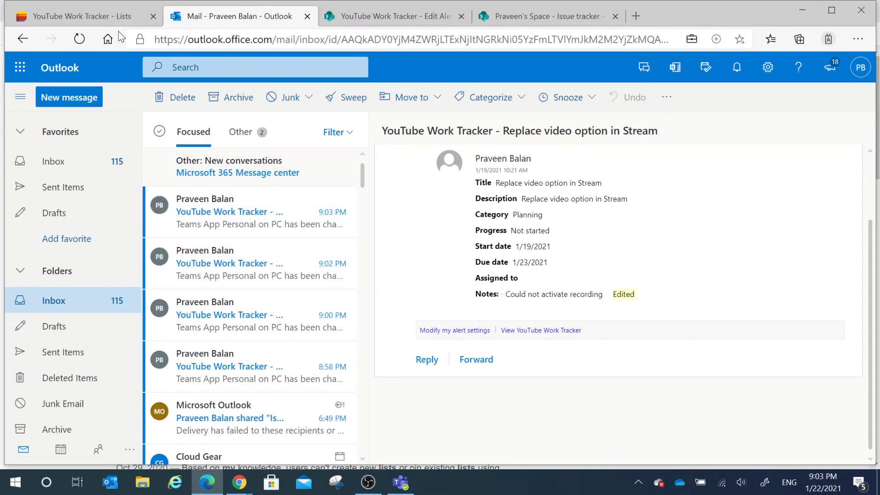
left_click(96, 18)
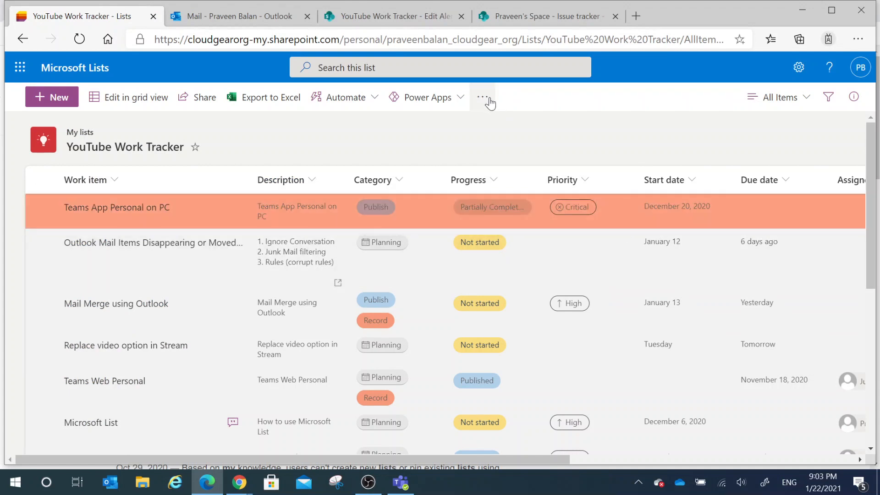
Step: Open the existing YouTube Work Tracker alert from the list's alert management to examine its settings
left_click(487, 99)
left_click(528, 146)
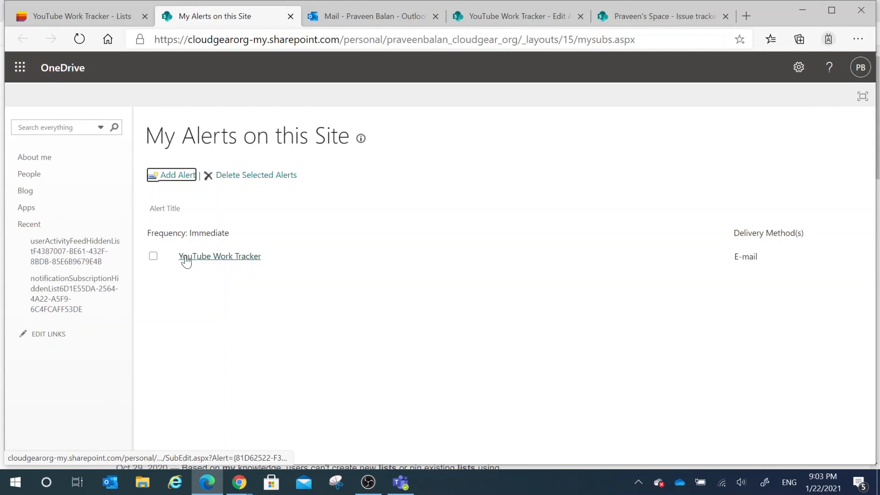
left_click(186, 258)
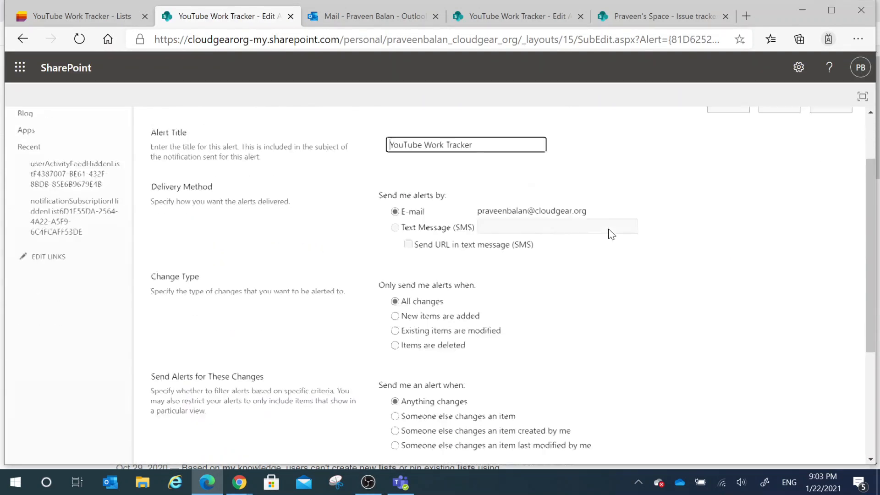
Step: Examine the alert's change type, criteria and timing options, and close its settings page
scroll(611, 235, "down", 2)
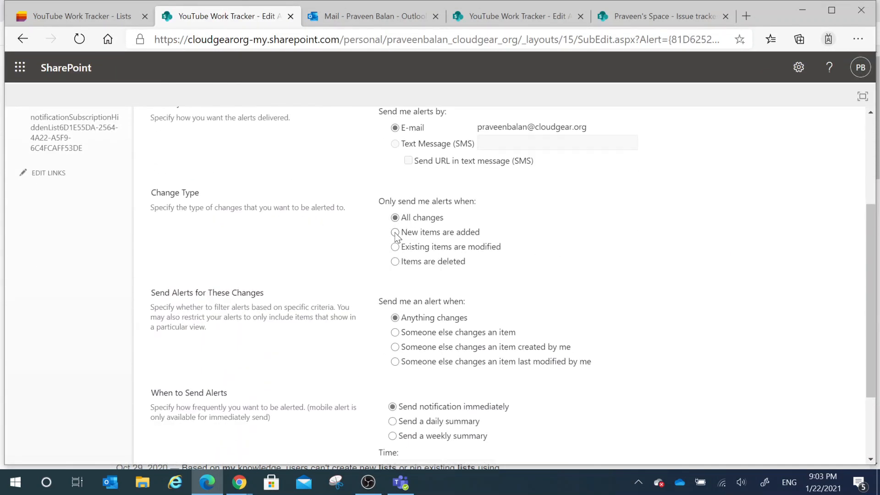
scroll(443, 337, "down", 2)
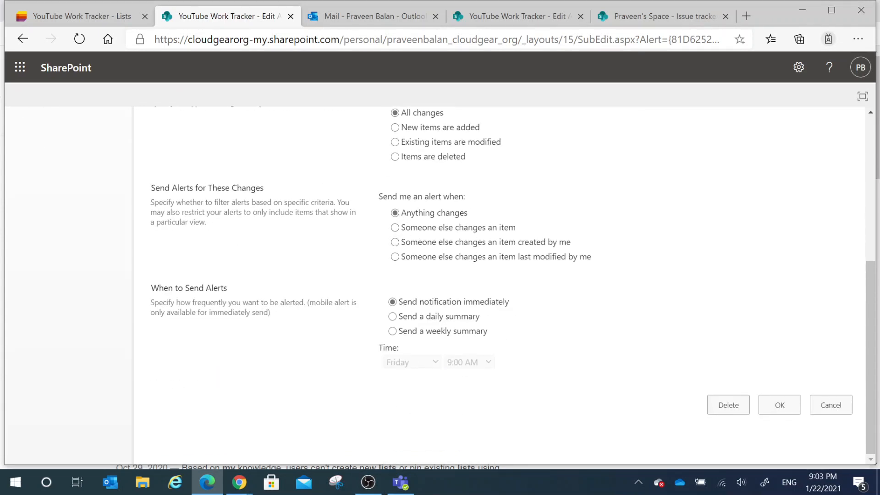
key("ctrl+w")
Step: Start a new alert on the list titled YouTube Work Tracker - New Items, limited to when new items are added
left_click(482, 97)
left_click(502, 127)
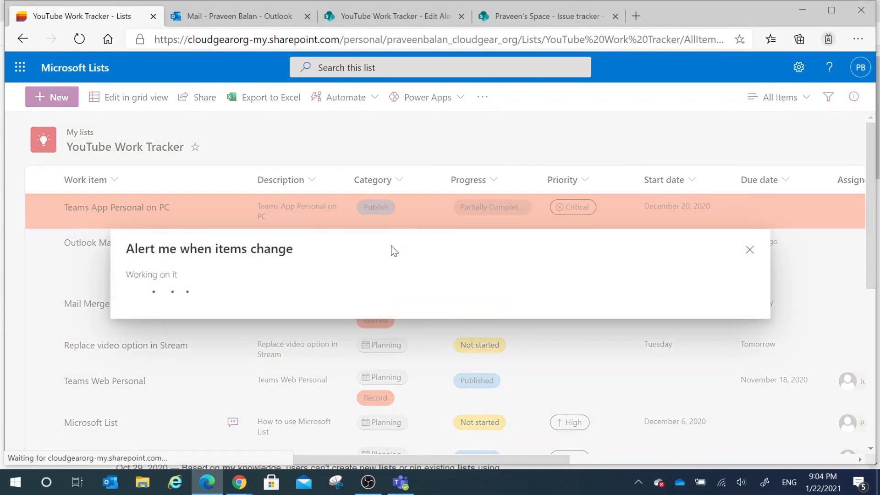
type("- New Items")
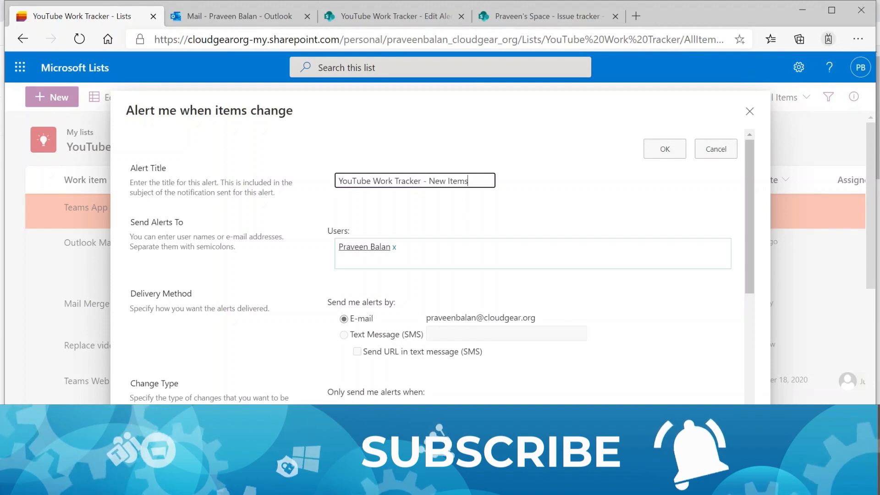
scroll(471, 328, "down", 3)
left_click(365, 288)
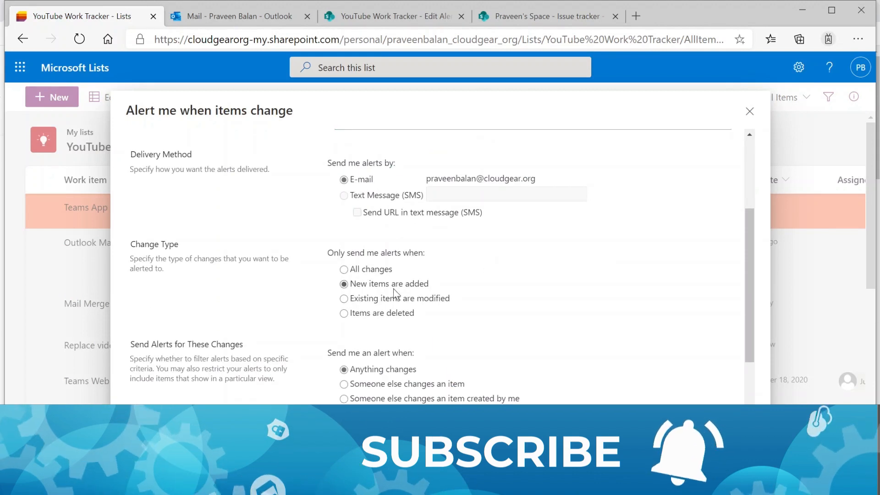
Step: Review the remaining alert options, keeping Anything changes and Send notification immediately, and create the alert
scroll(363, 288, "down", 2)
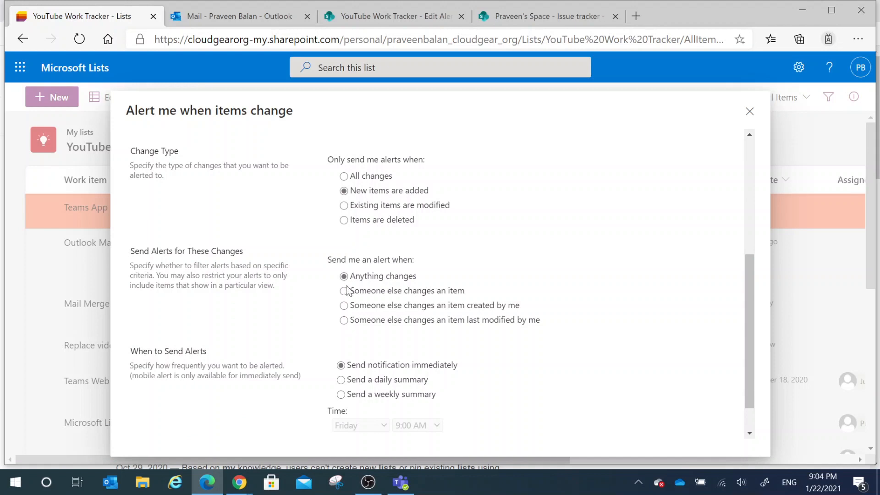
scroll(577, 243, "down", 1)
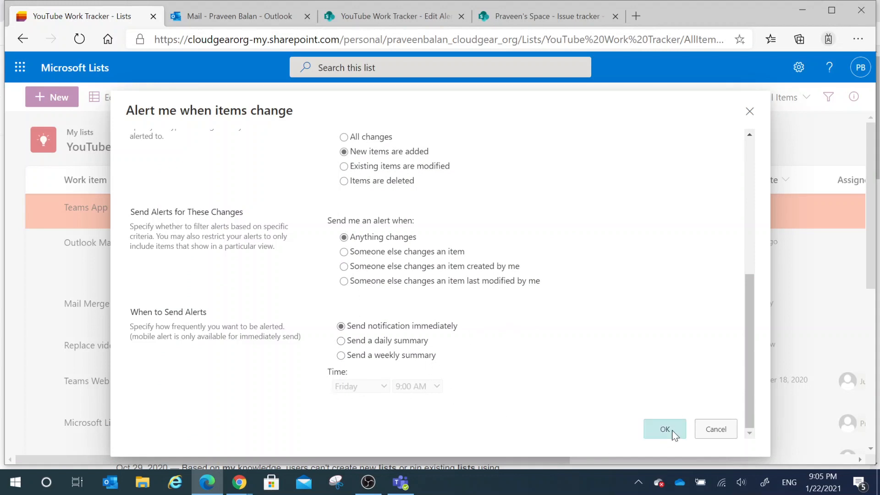
scroll(573, 357, "up", 6)
scroll(632, 404, "down", 4)
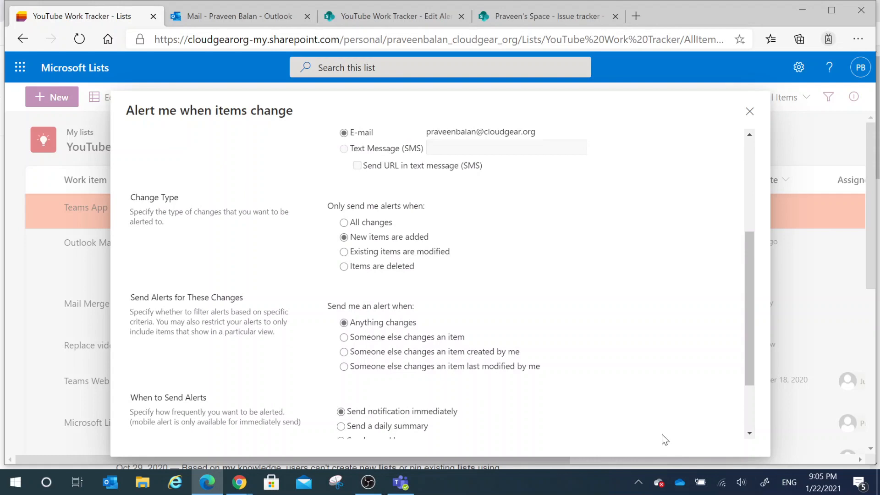
scroll(666, 440, "down", 2)
left_click(668, 428)
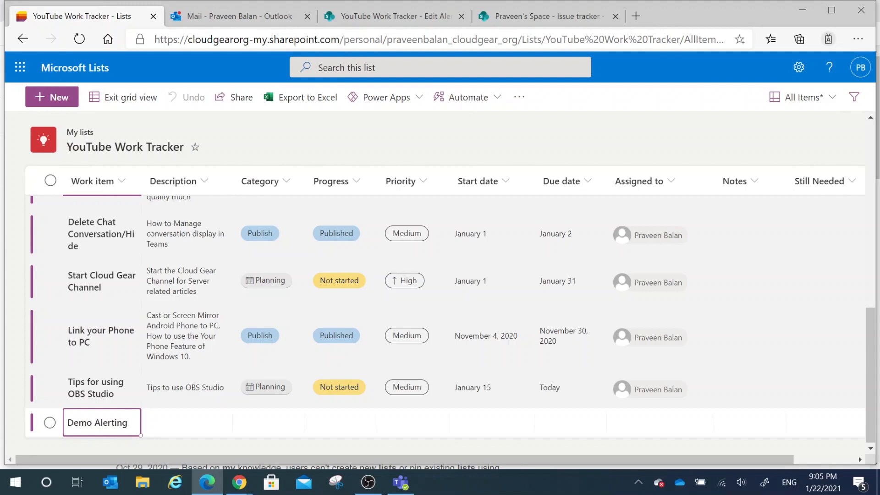
Step: Add a Demo Alerting Items row in grid view with the description Test and the category Planning
type("Items")
key("Tab")
type("Test")
key("Tab")
key("Return")
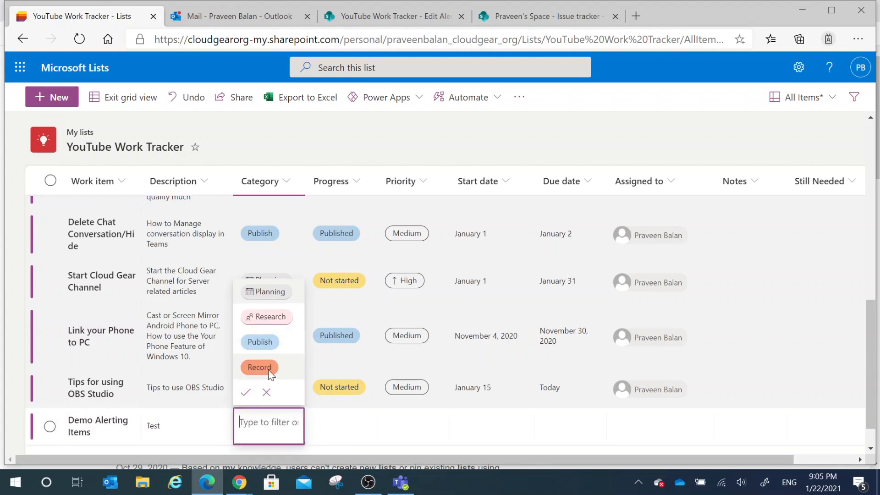
left_click(246, 392)
Step: Set the new row's Progress to Completed, Priority to Medium, and both start and due dates to January 22, 2021, and leave grid view
left_click(344, 426)
left_click(341, 312)
left_click(413, 425)
left_click(416, 366)
left_click(493, 423)
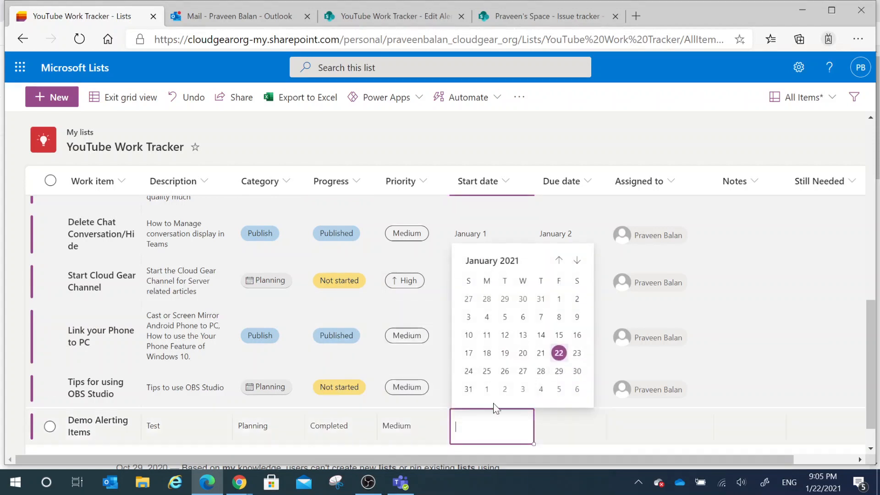
left_click(558, 353)
left_click(569, 422)
left_click(643, 350)
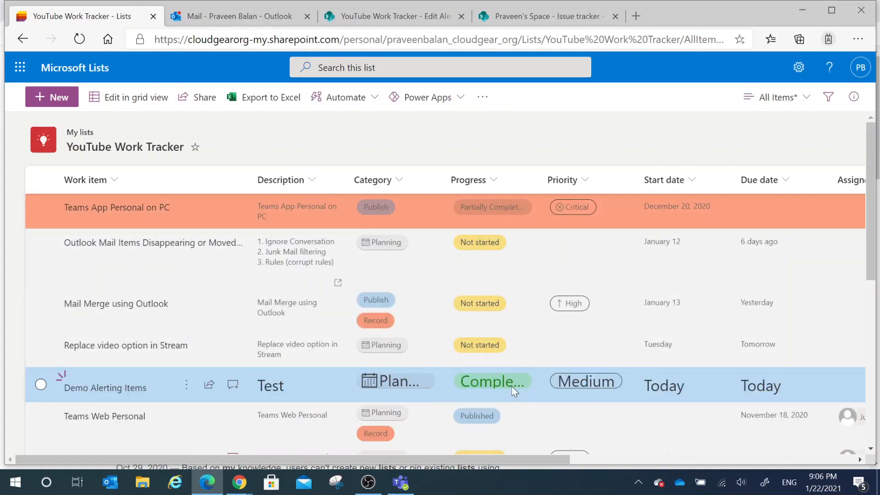
Step: Switch to the Outlook inbox and read the alert e-mail about the Demo Alerting Items entry, checking its title, category, progress and priority
left_click(272, 19)
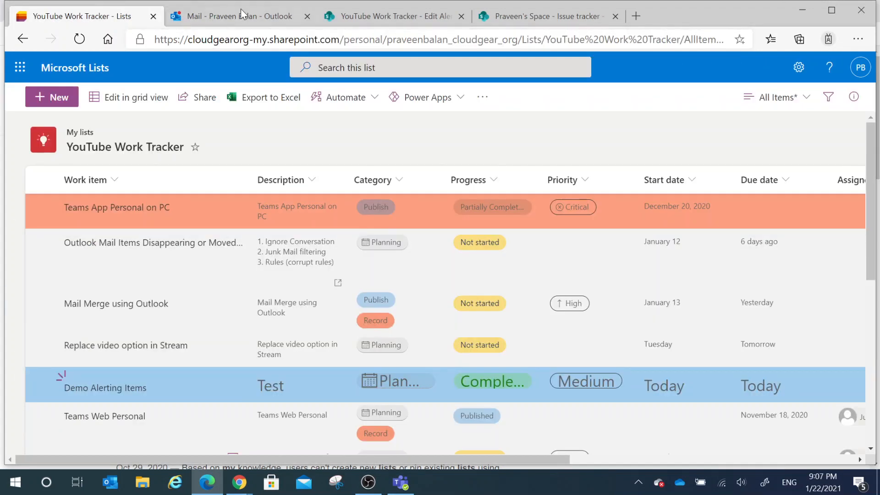
left_click(240, 9)
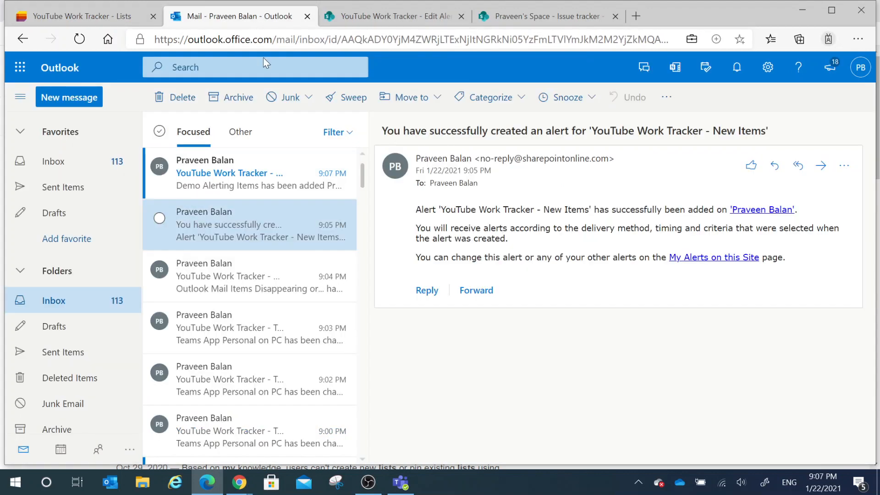
left_click(225, 175)
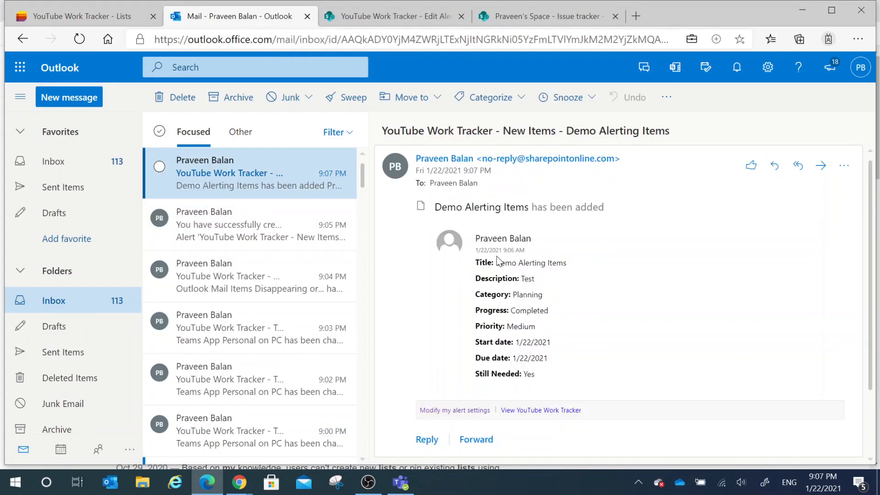
left_click_drag(629, 216, 510, 210)
left_click_drag(569, 263, 512, 264)
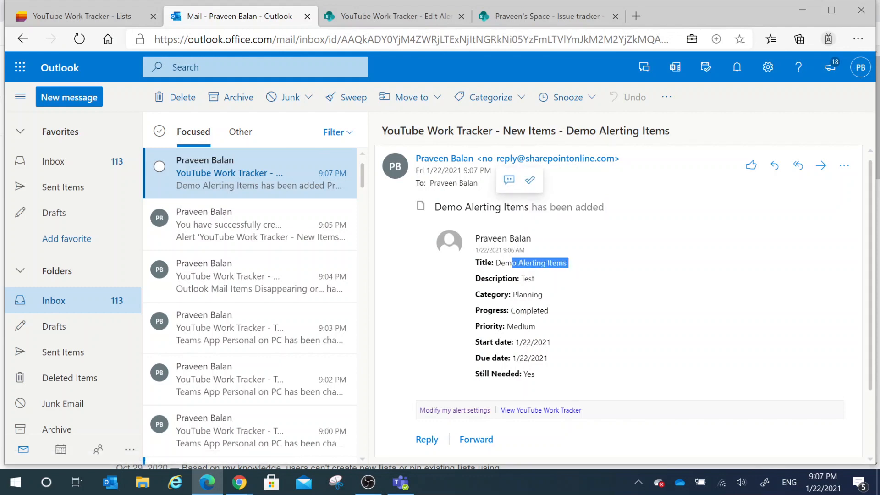
left_click_drag(549, 311, 512, 295)
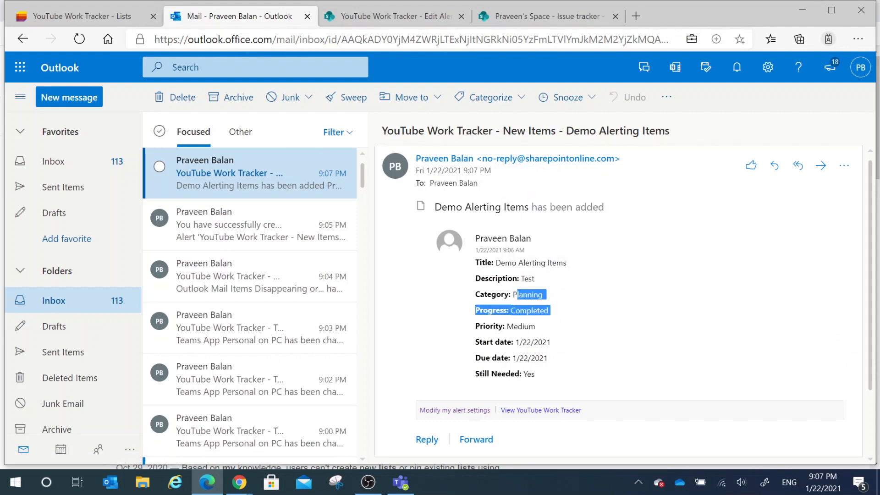
left_click_drag(538, 326, 490, 326)
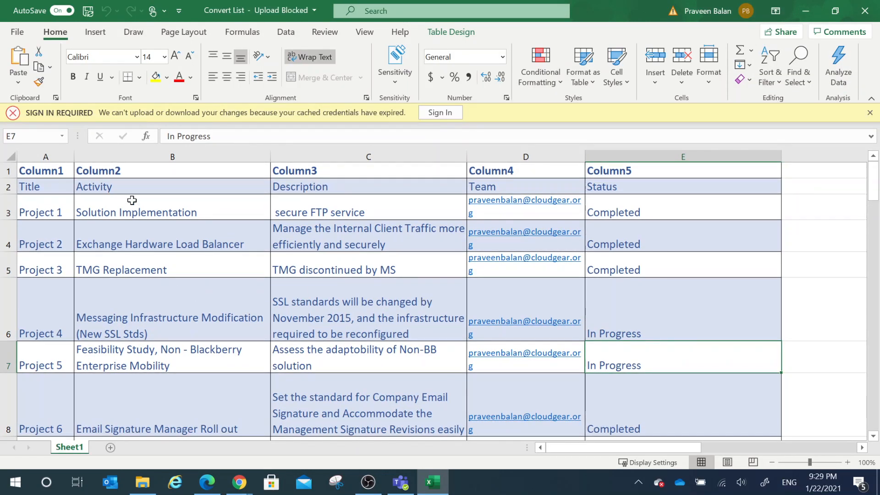
Step: Look through the project rows of the Convert List workbook in Excel
left_click(118, 215)
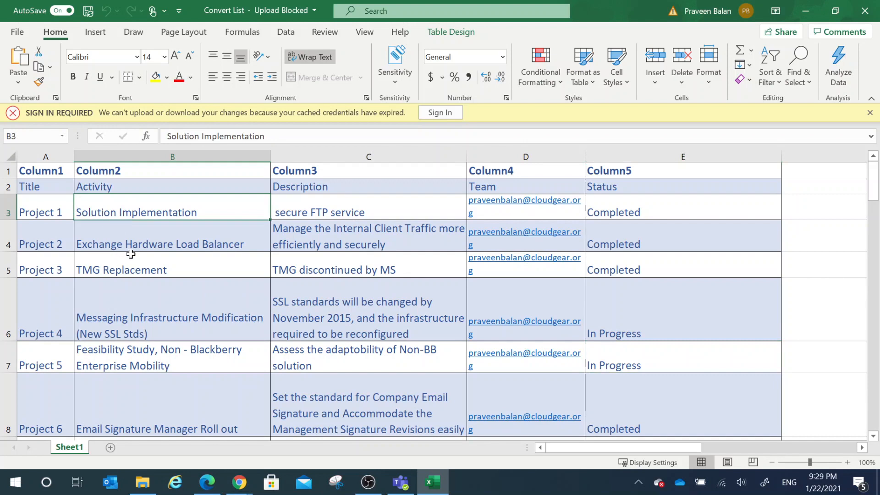
left_click(142, 269)
scroll(146, 284, "down", 11)
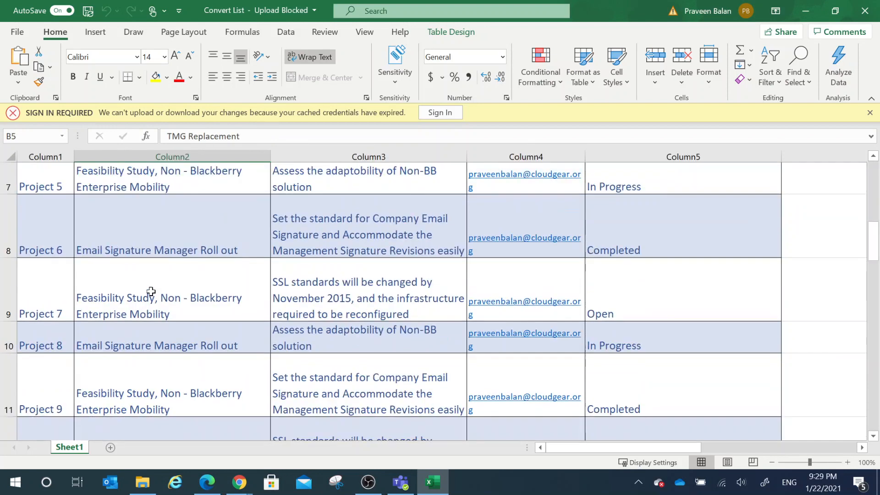
scroll(236, 311, "up", 11)
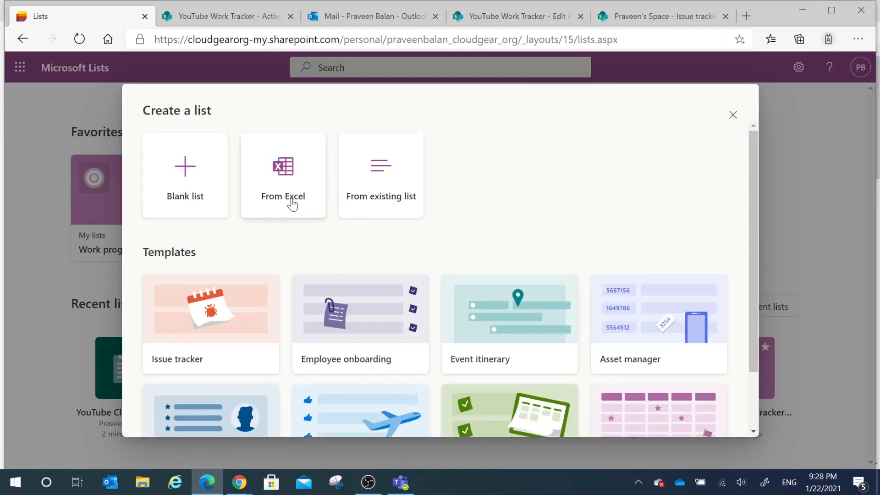
Step: Start a new list from Excel in Microsoft Lists, check the Cloud Gear OneDrive folder, and choose to upload a file from the device
left_click(293, 203)
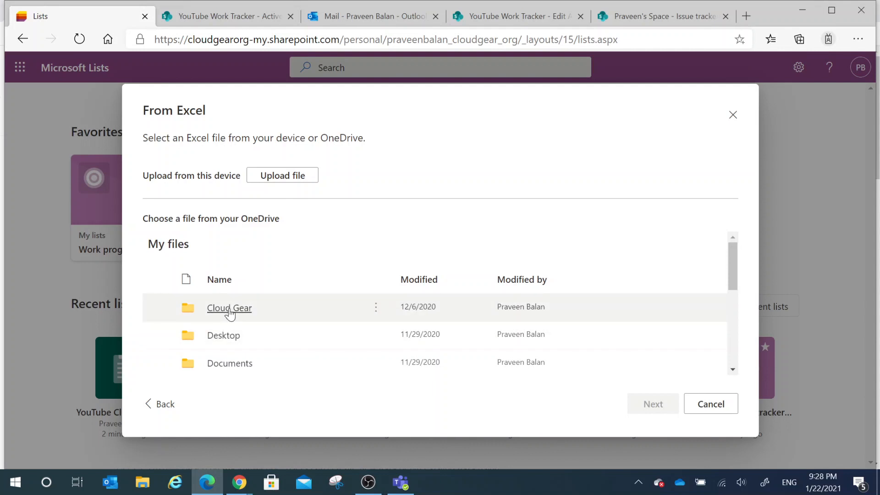
left_click(230, 310)
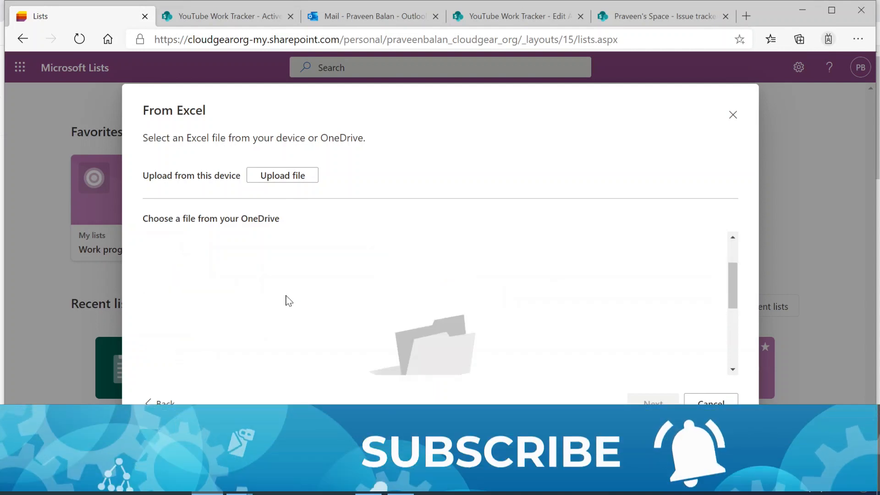
left_click(284, 182)
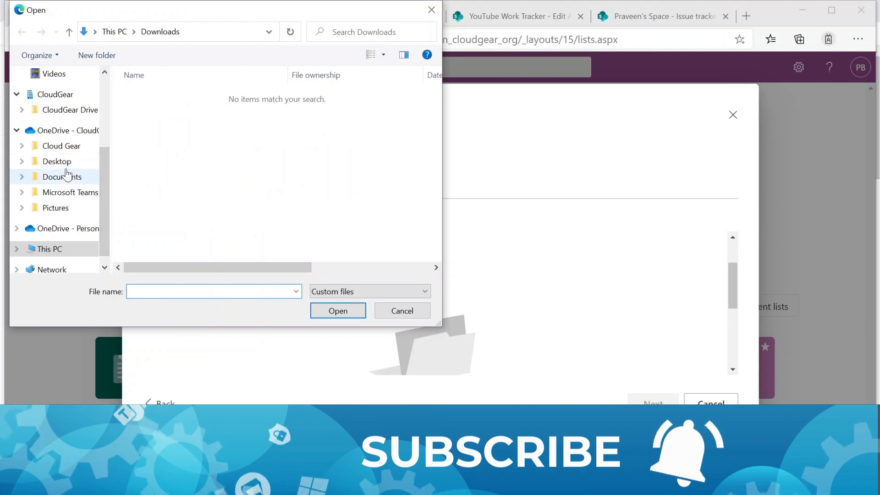
Step: Upload the Convert List workbook from the MS Lists folder of CloudGear Drive - Documents
left_click(64, 145)
left_click(54, 95)
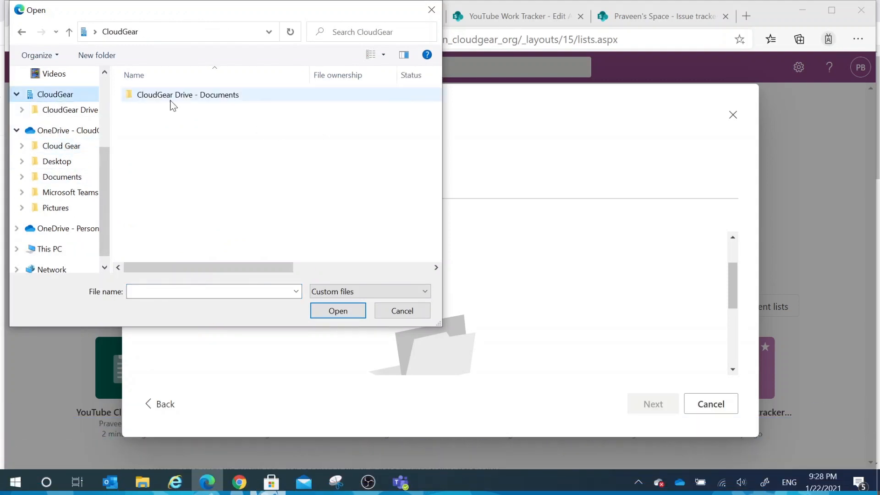
left_click(22, 110)
left_click(61, 110)
double_click(54, 97)
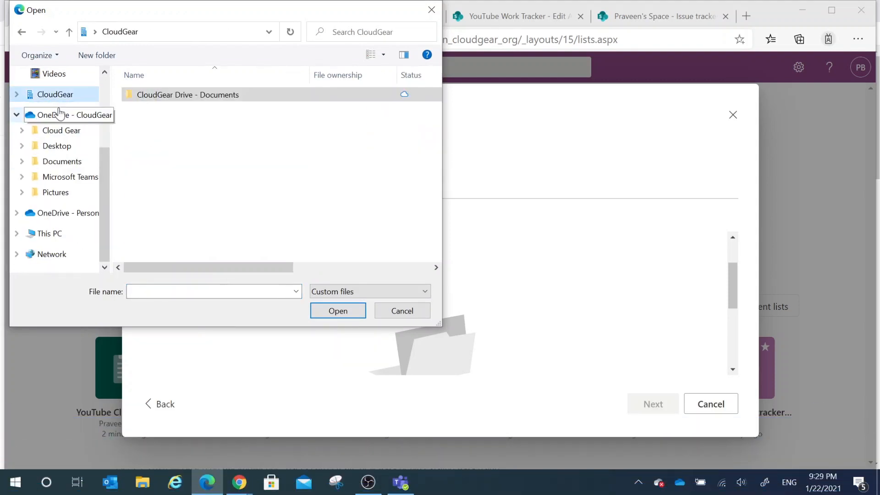
left_click(55, 96)
left_click(64, 110)
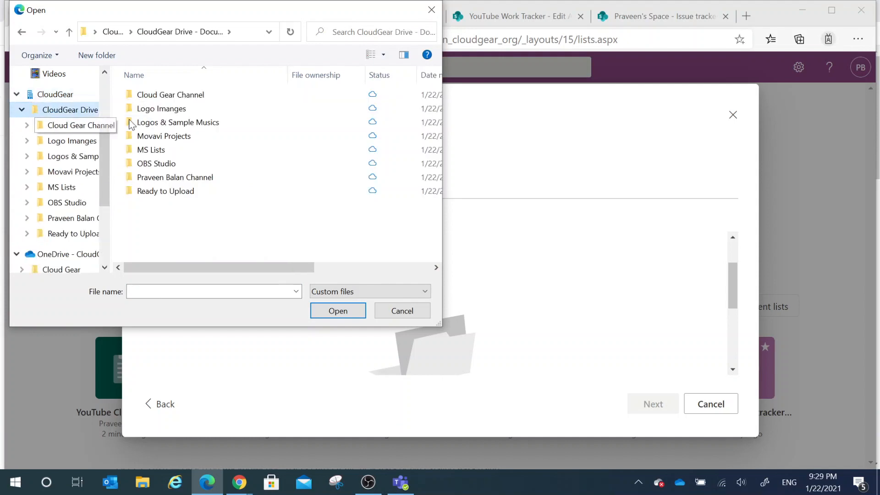
double_click(153, 149)
left_click(163, 97)
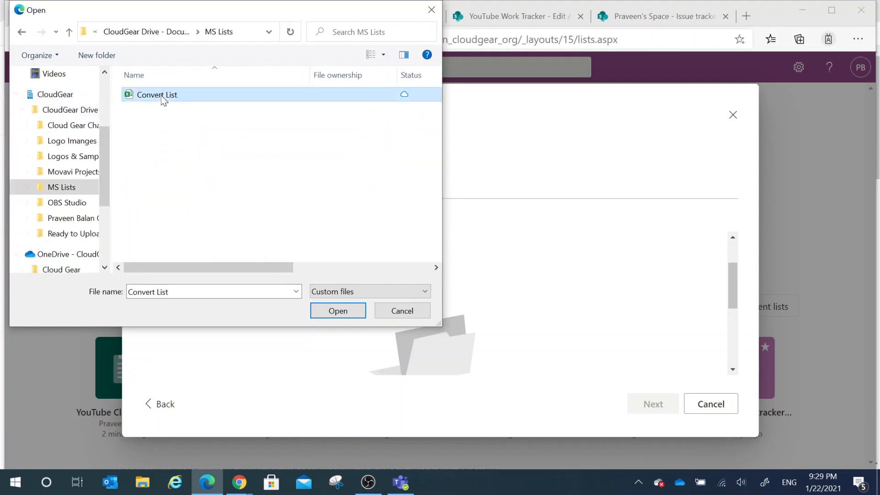
left_click(349, 314)
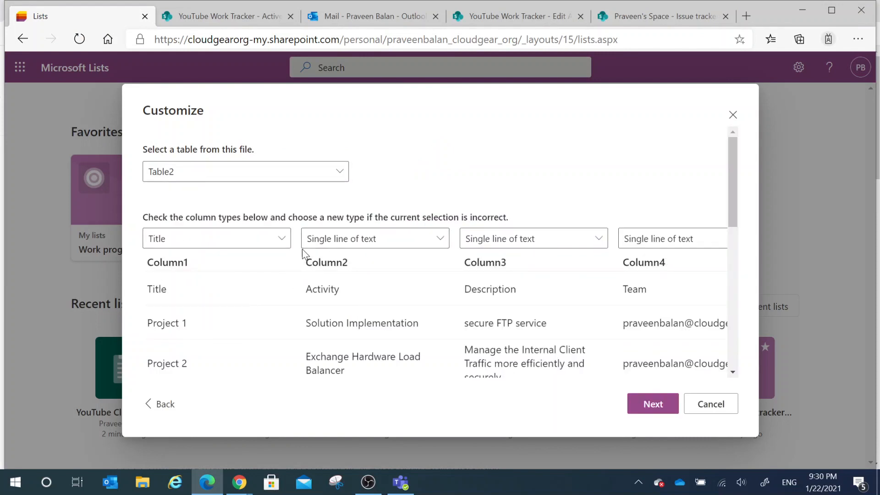
Step: Keep Column1 as Title and set the Column2 and Column3 types to Multiple lines of text
left_click(273, 241)
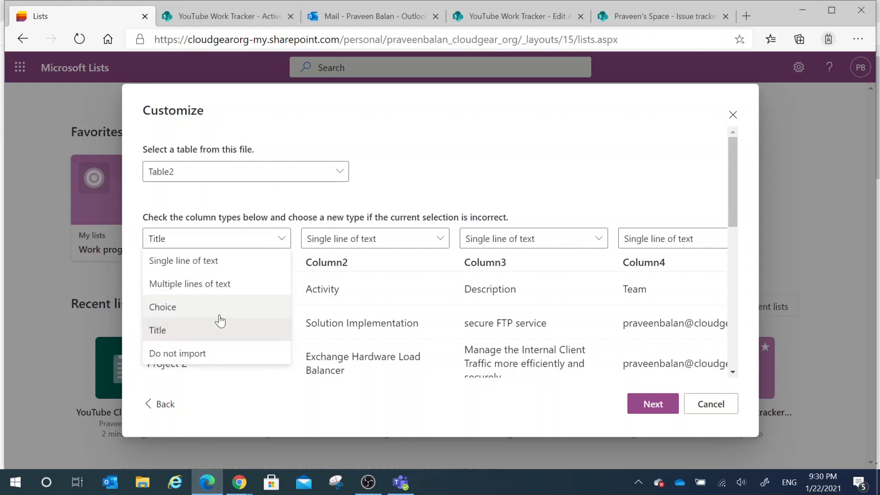
left_click(186, 331)
left_click(439, 239)
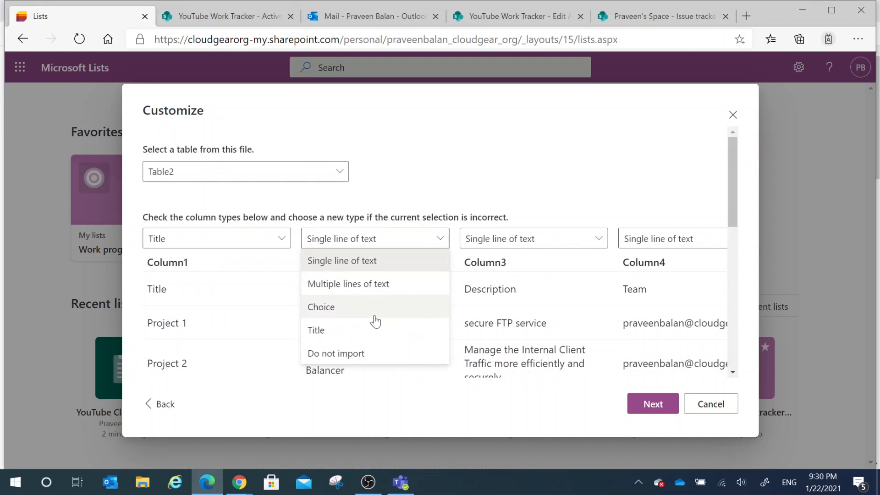
left_click(375, 287)
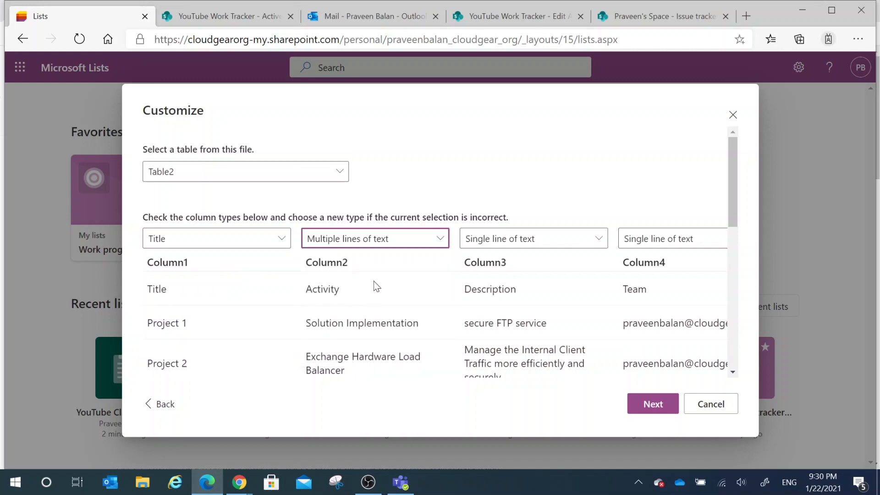
left_click(541, 242)
left_click(491, 199)
left_click(516, 242)
left_click(522, 284)
Step: Set the column types of Column4 and Column5 to Choice
left_click(682, 241)
left_click(618, 166)
left_click(675, 240)
left_click(658, 308)
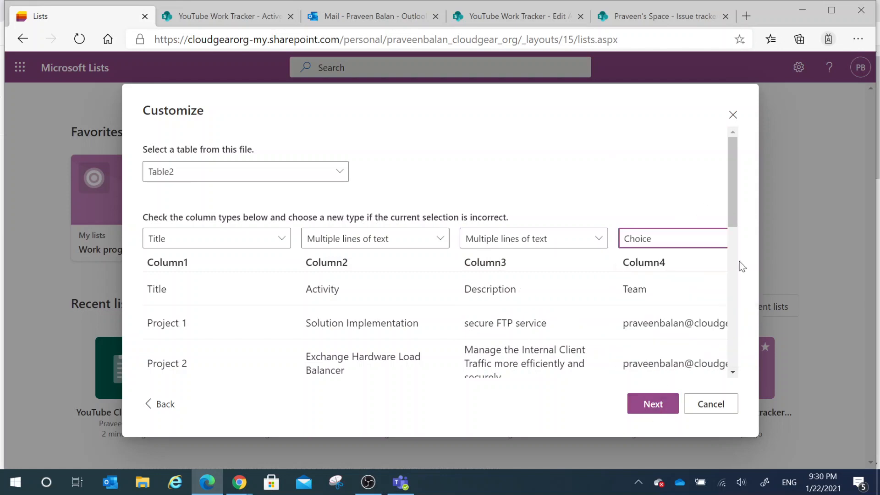
scroll(742, 266, "down", 5)
scroll(748, 308, "up", 5)
scroll(648, 334, "down", 6)
left_click_drag(533, 371, 682, 372)
scroll(650, 285, "up", 6)
left_click(652, 239)
left_click(625, 307)
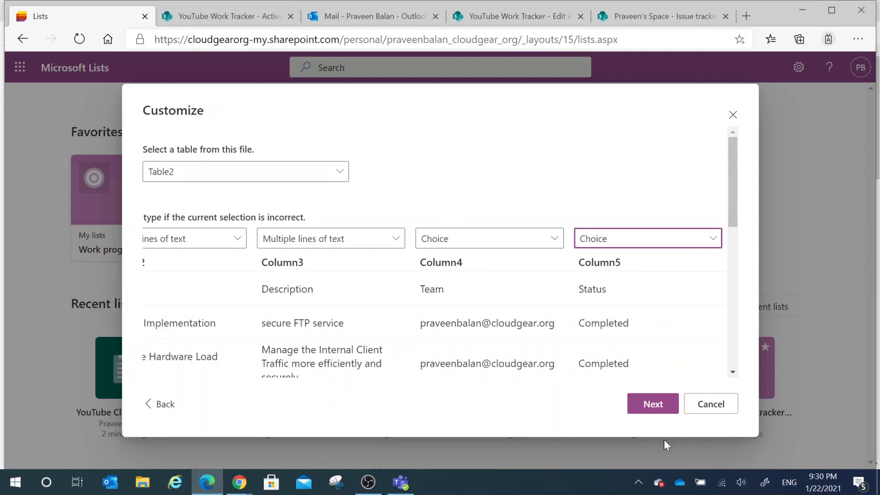
Step: Accept the column types, name the new list Convert List-Excel, and choose the owner's Space site as its save location
left_click(660, 405)
key("shift+End")
type("Excel")
left_click(387, 362)
left_click(332, 224)
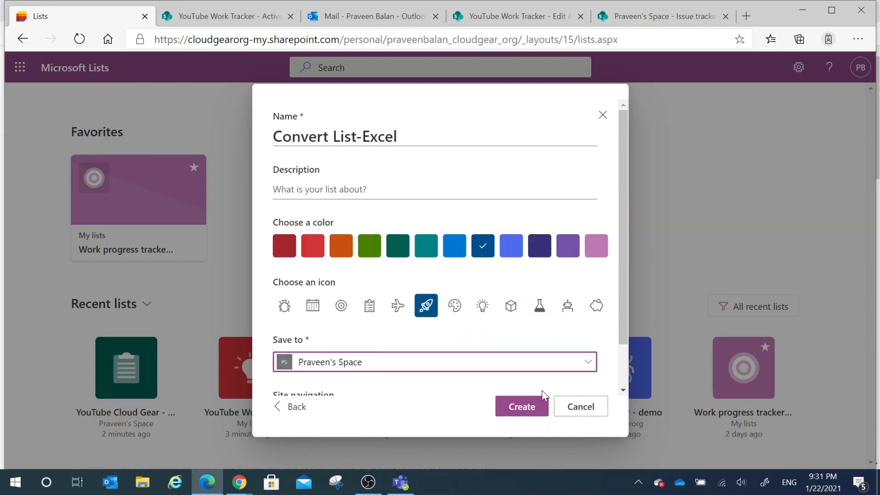
Step: Create the Convert List-Excel list from the imported workbook
left_click(521, 407)
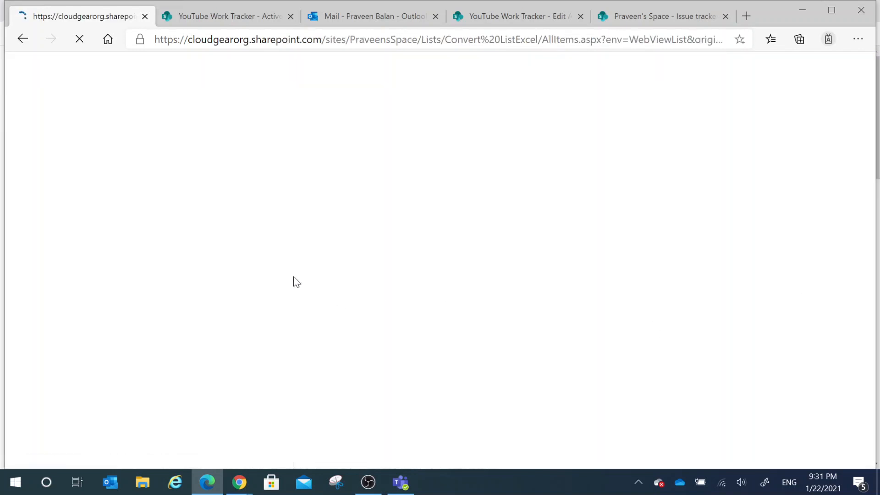
left_click(40, 207)
left_click(416, 96)
left_click(445, 294)
Step: Rename Column5 as Progress and add the choices Completed, In Progress and Not Started
left_click(593, 180)
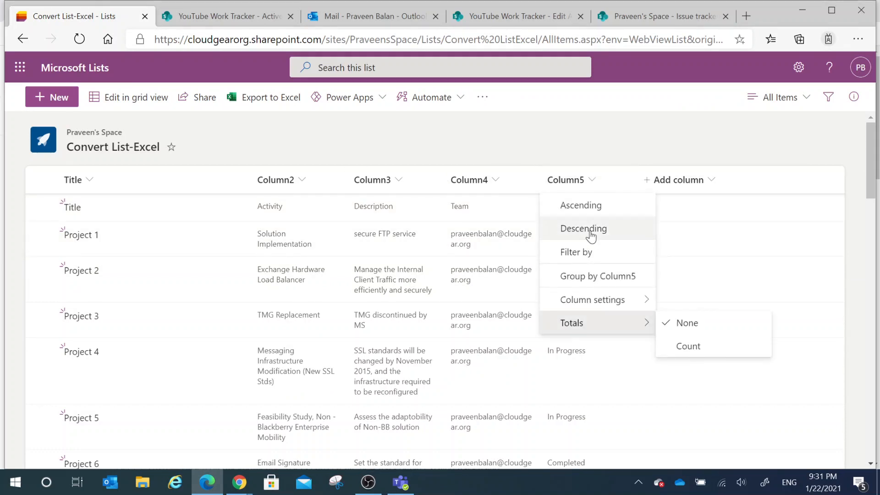
left_click(679, 303)
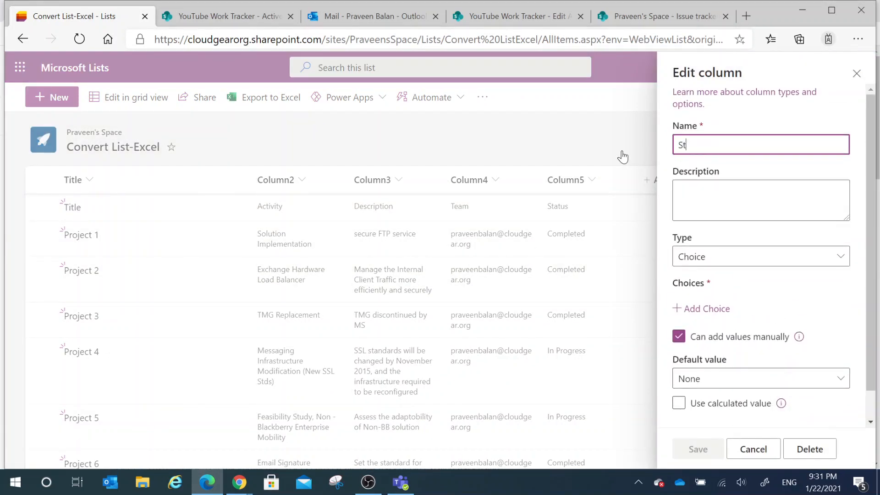
left_click(715, 308)
type("Completed")
key("Return")
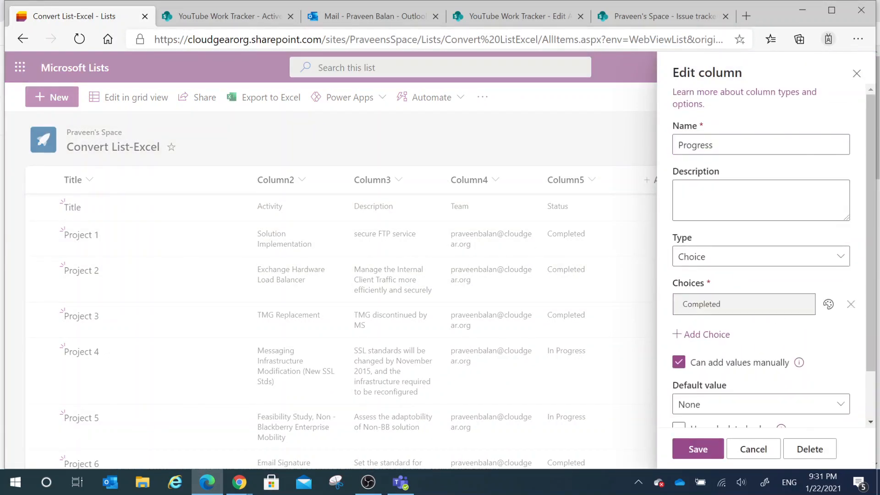
type("In Progress")
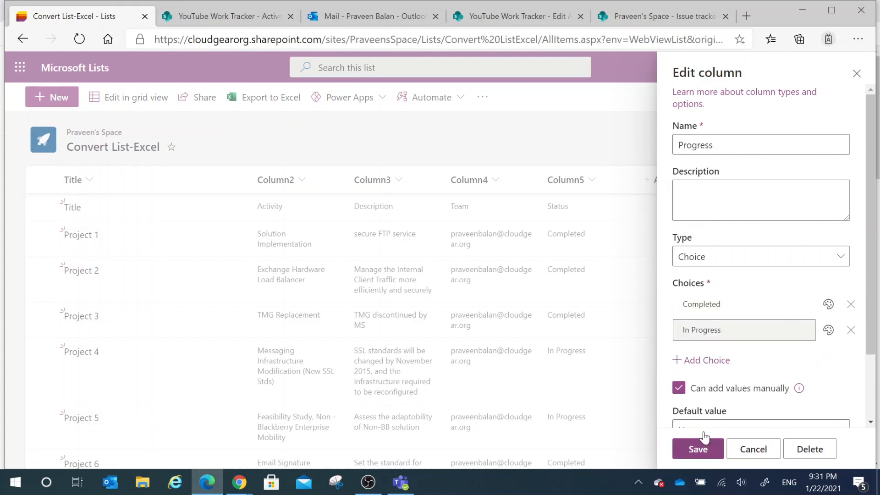
key("Return")
type("Not Started")
Step: Colour the Completed choice green, In Progress yellow and Not Started orange-red, and save the column
left_click(828, 303)
left_click(826, 199)
left_click(827, 330)
left_click(776, 249)
left_click(828, 355)
left_click(827, 301)
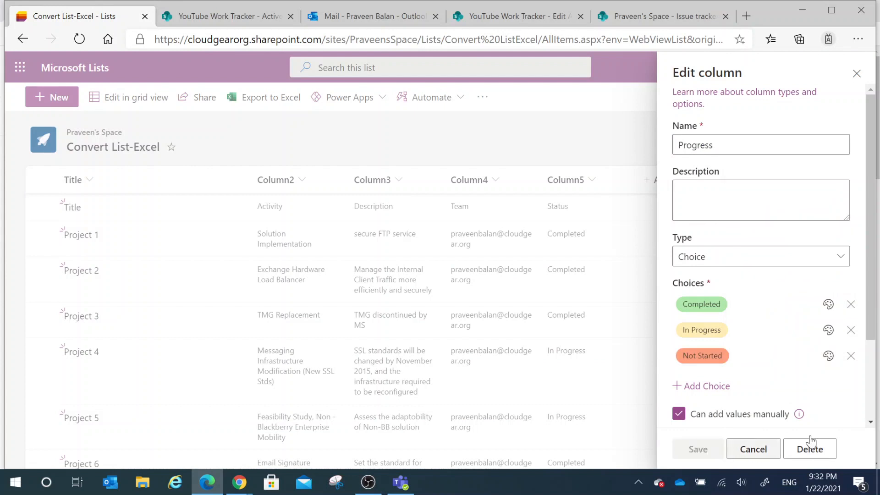
left_click(751, 449)
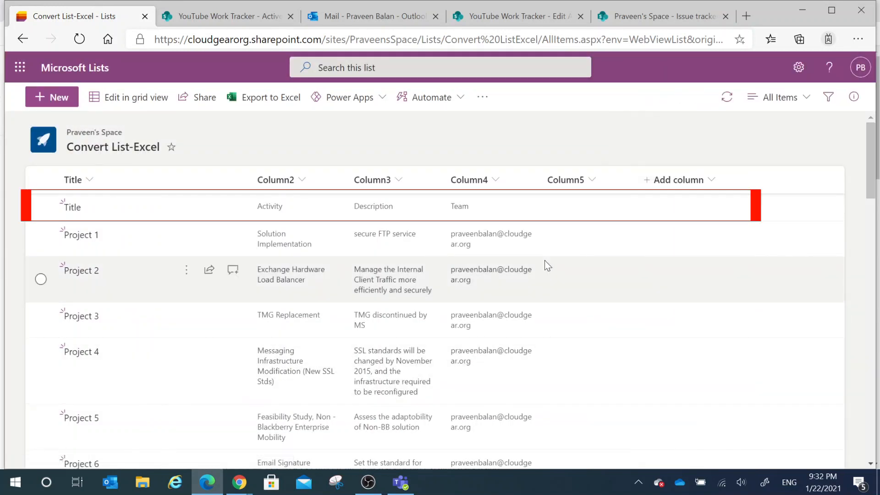
Step: Delete the list item that holds the workbook's header row (Title, Activity, Description, Team, Status)
left_click(581, 207)
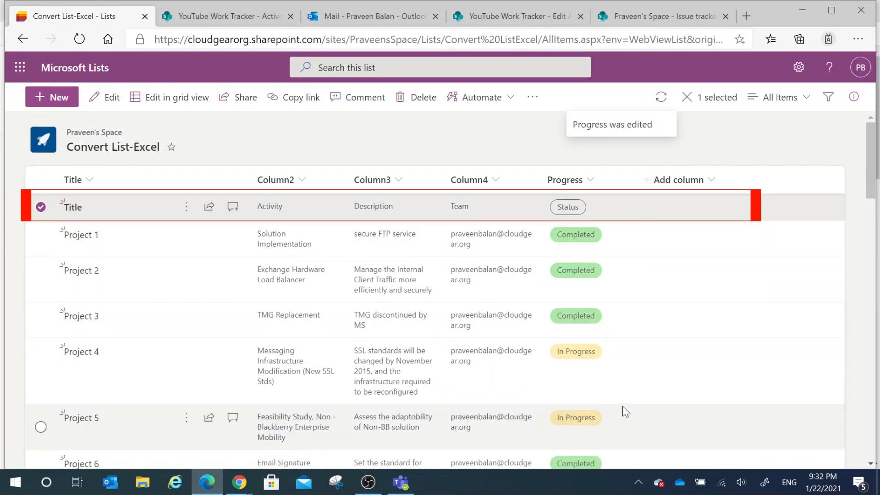
scroll(639, 387, "down", 2)
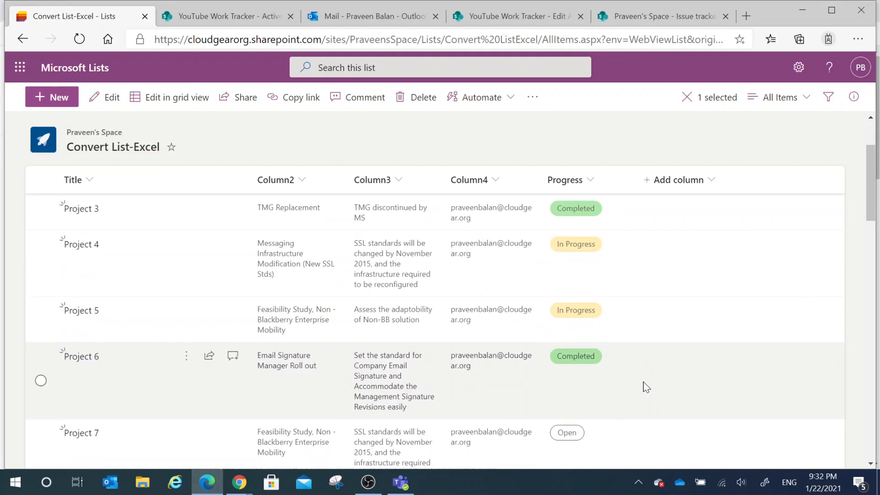
scroll(647, 388, "up", 2)
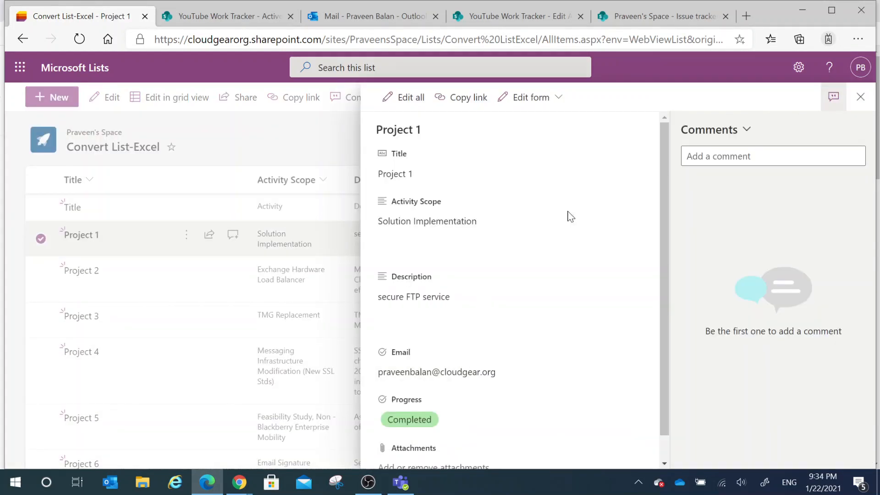
left_click(860, 97)
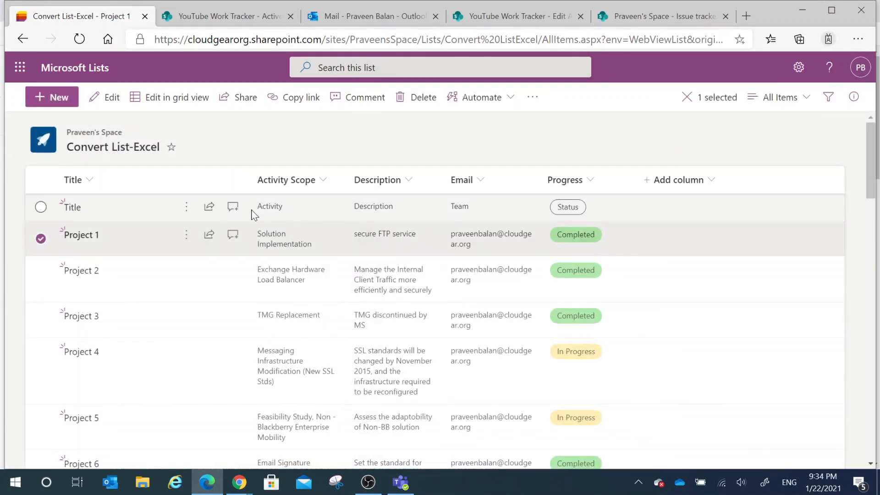
left_click(45, 212)
left_click(42, 240)
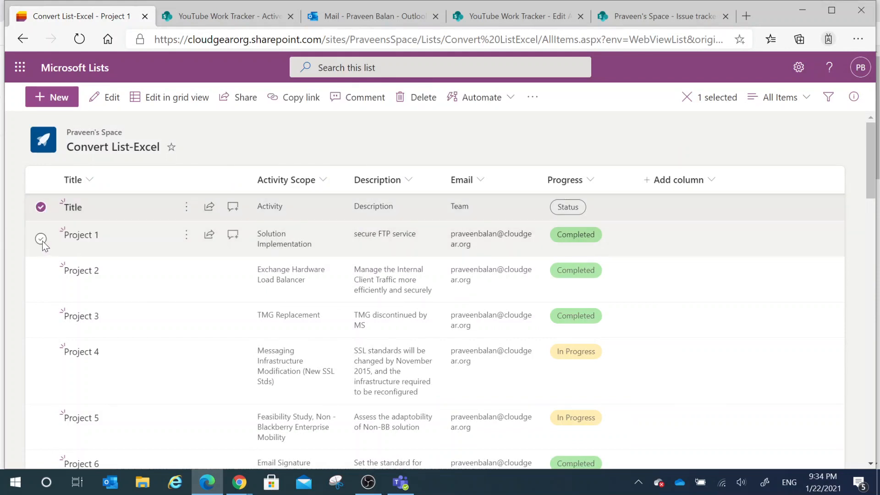
left_click(423, 102)
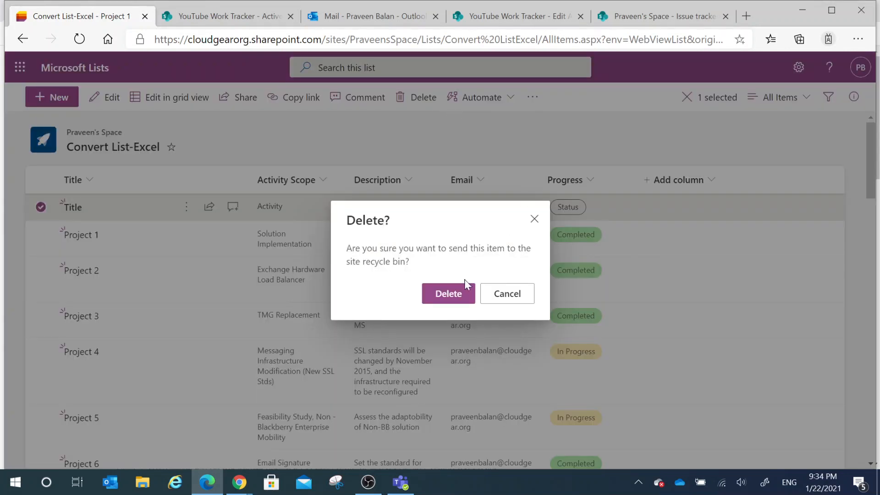
left_click(447, 293)
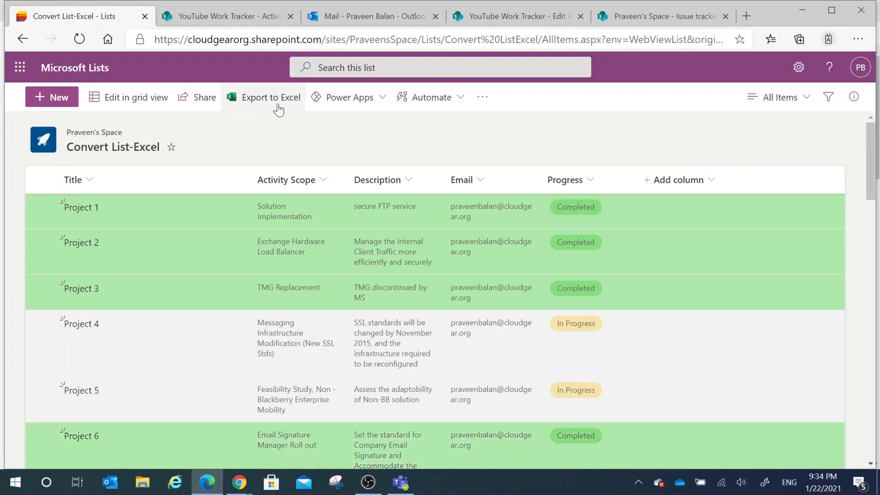
Step: Try to share the Convert List-Excel list with an external Hotmail address
left_click(204, 97)
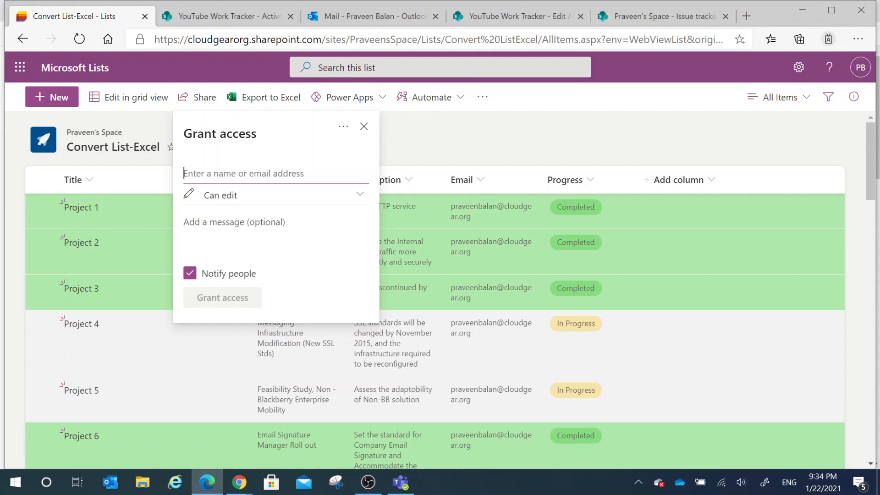
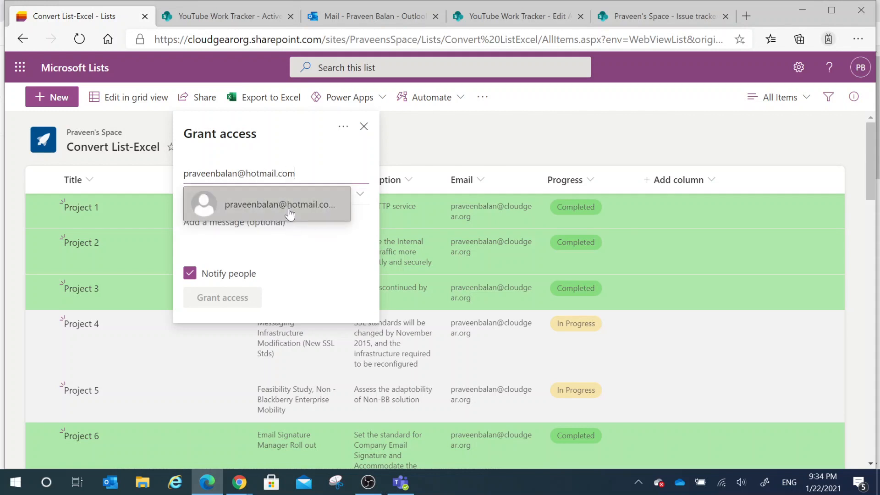
left_click(289, 209)
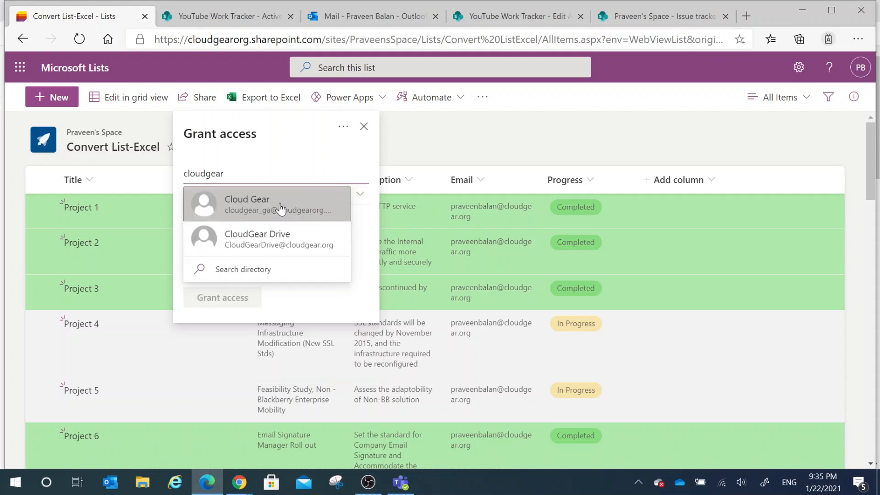
Step: Grant the Cloud Gear account Can edit access to the list and notify it
left_click(281, 209)
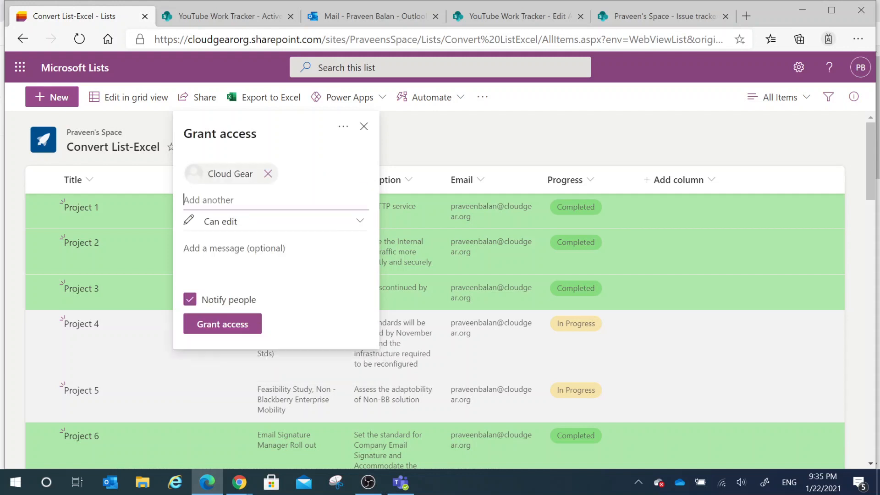
left_click(216, 326)
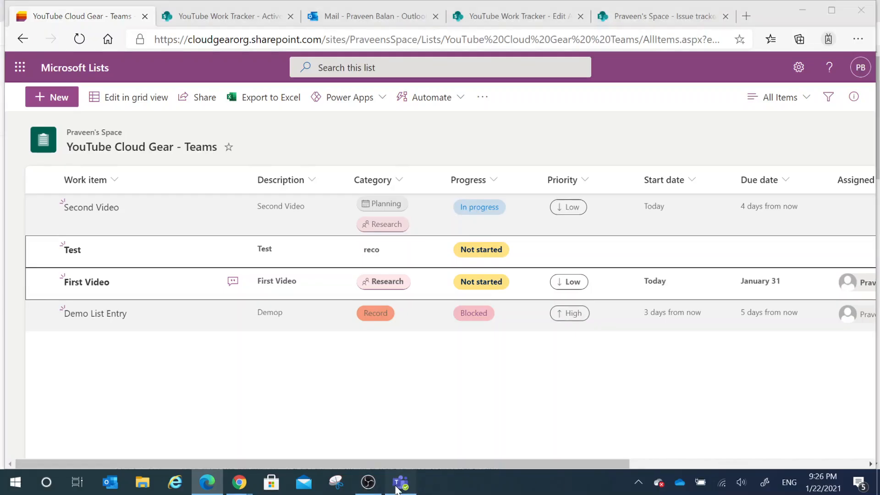
Step: Switch to Microsoft Teams and add a Lists tab to List Channel
left_click(399, 482)
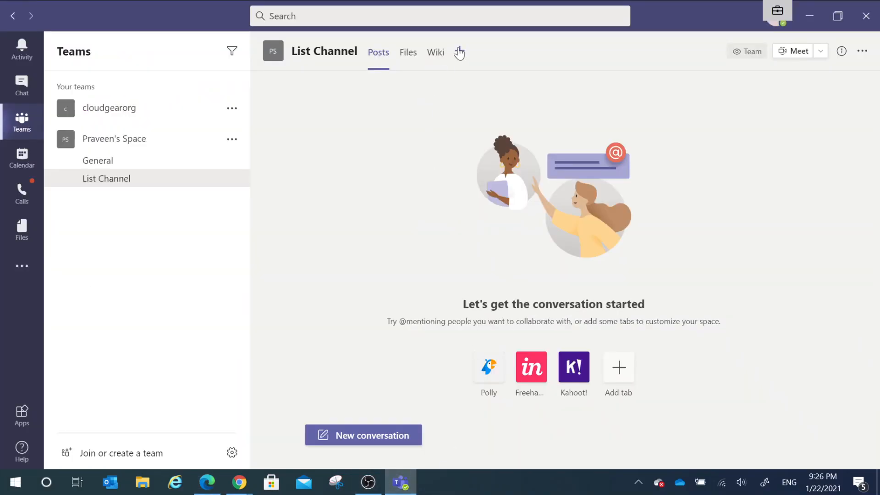
left_click(458, 52)
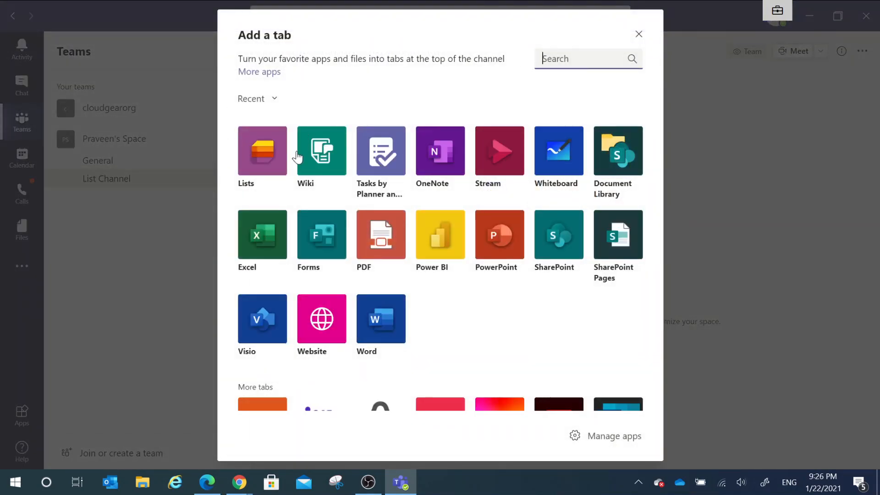
left_click(269, 153)
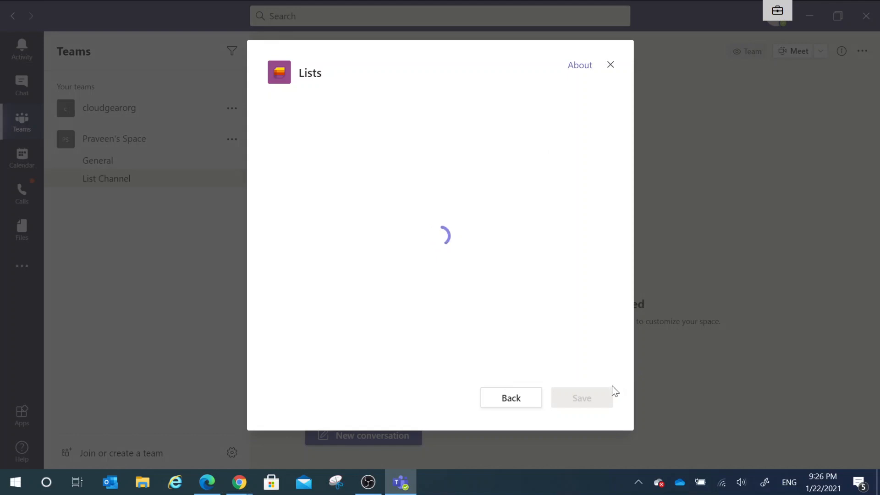
left_click(578, 399)
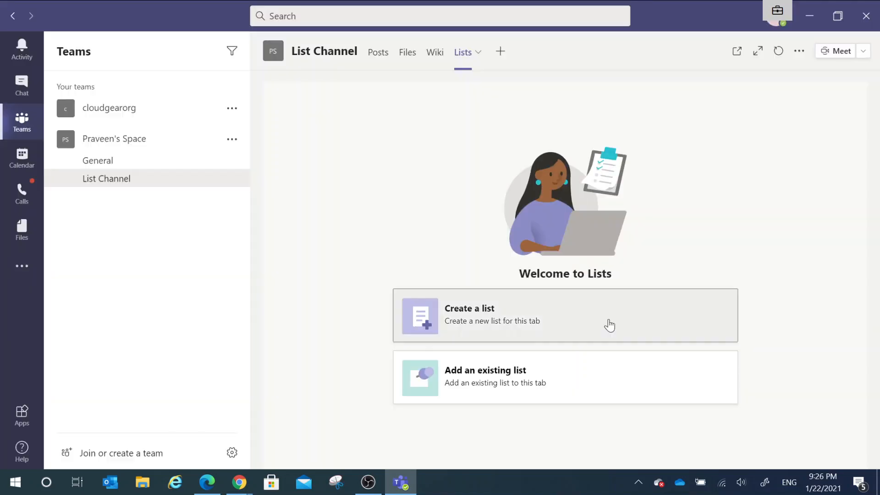
Step: Add the team's existing YouTube Cloud Gear - Teams list to the new channel tab
left_click(504, 392)
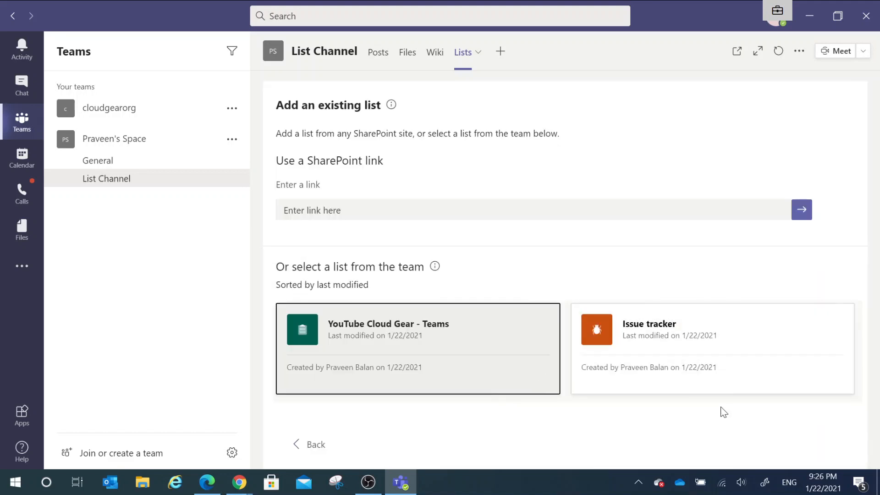
left_click(447, 343)
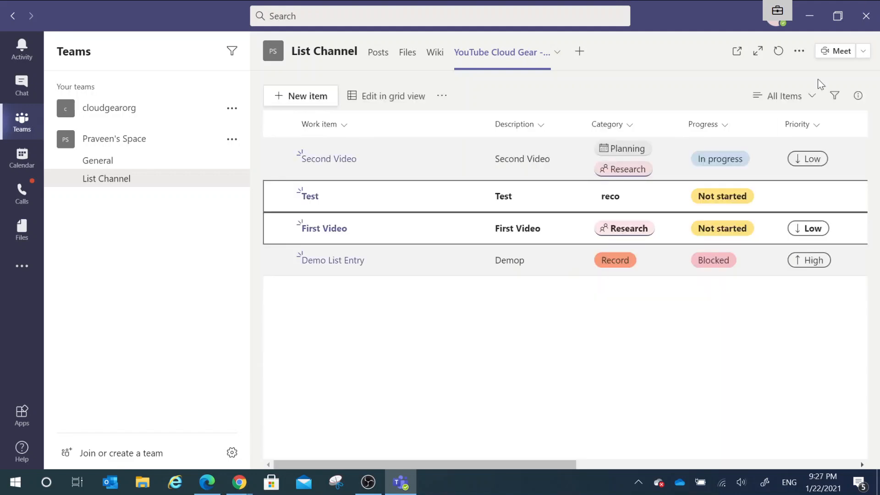
left_click(784, 95)
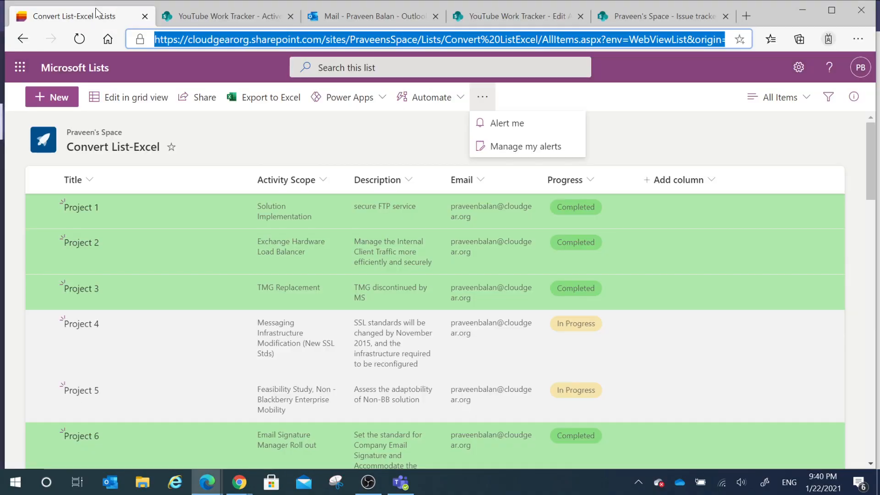
Step: Return to the Microsoft Lists home page in the browser and mark YouTube Work Tracker as a favorite
left_click(47, 69)
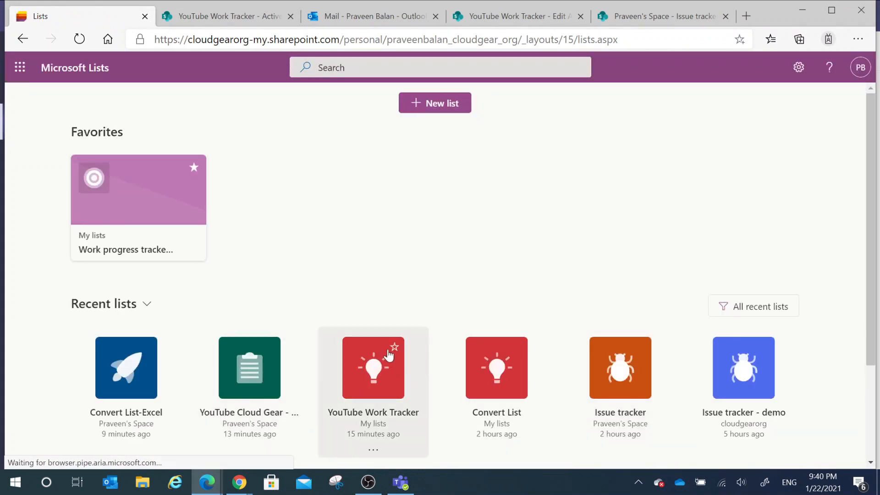
left_click(395, 348)
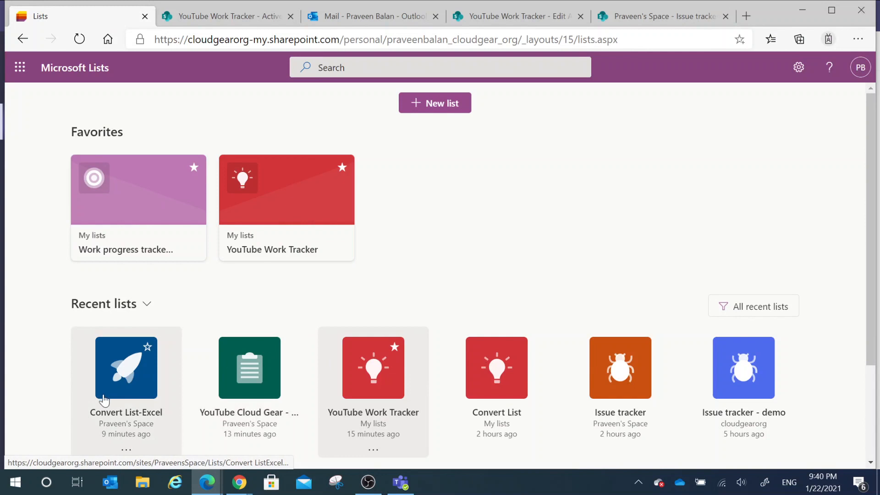
Step: Look through the new-list templates, preview all columns of the Asset manager template, and close it without creating a list
left_click(429, 117)
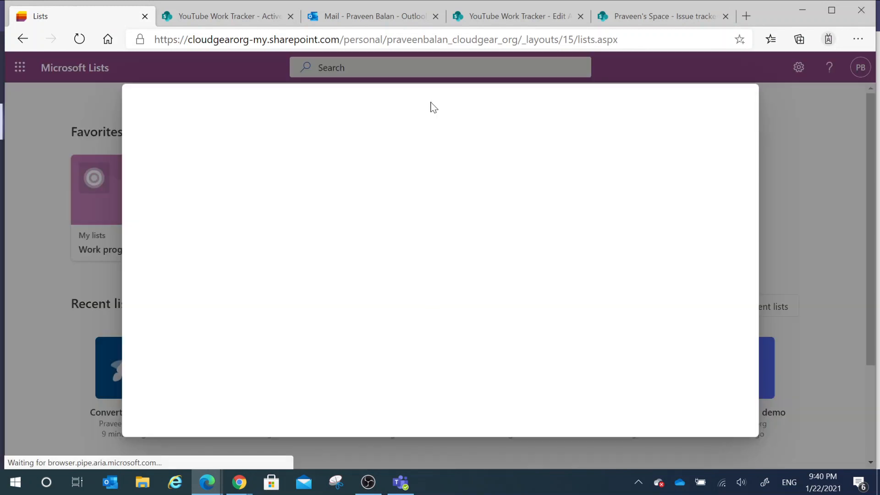
scroll(346, 293, "down", 2)
scroll(348, 327, "down", 1)
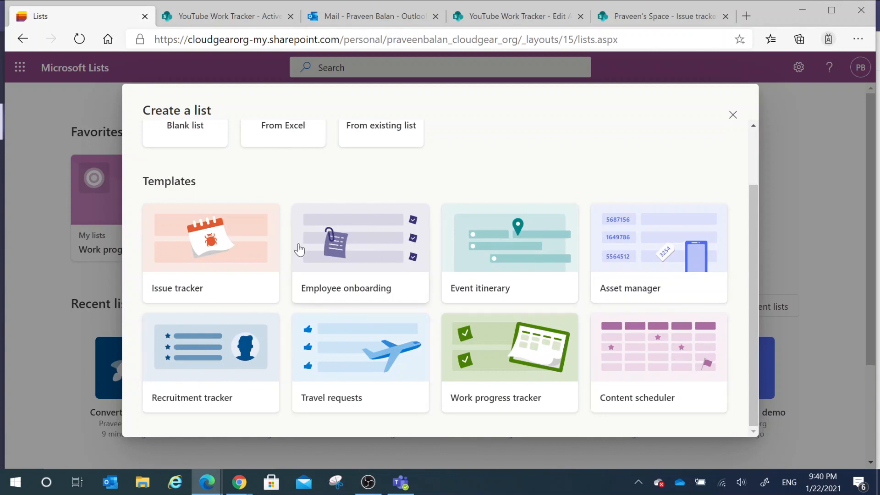
left_click(648, 257)
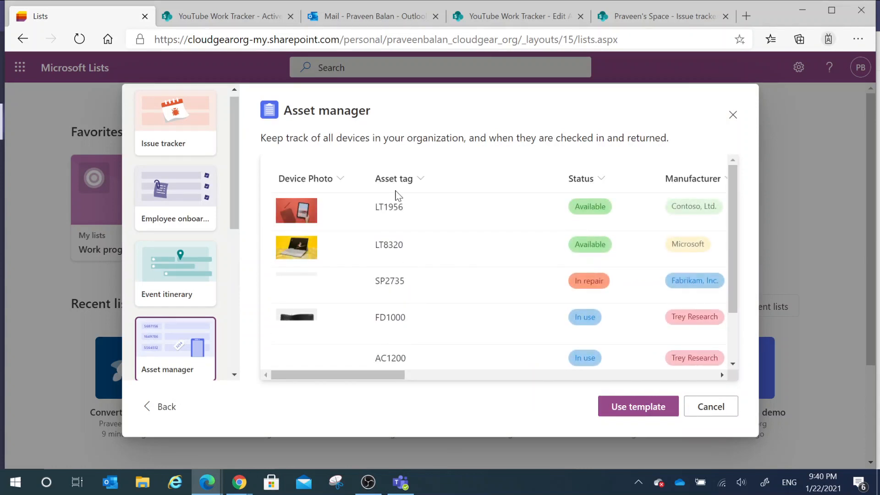
left_click_drag(360, 378, 665, 374)
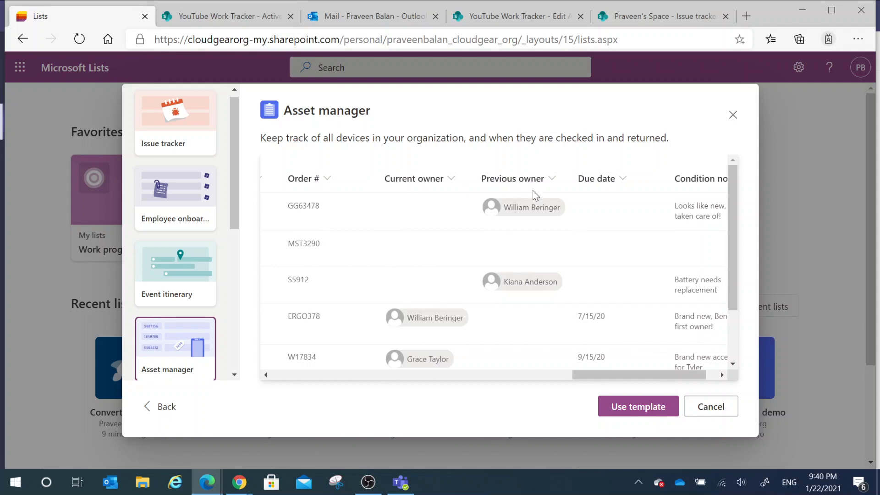
left_click_drag(636, 385, 271, 385)
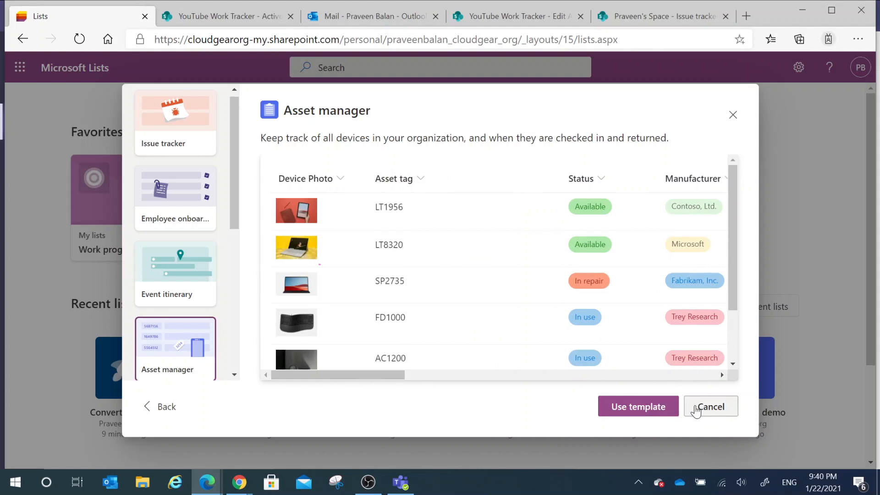
left_click(710, 406)
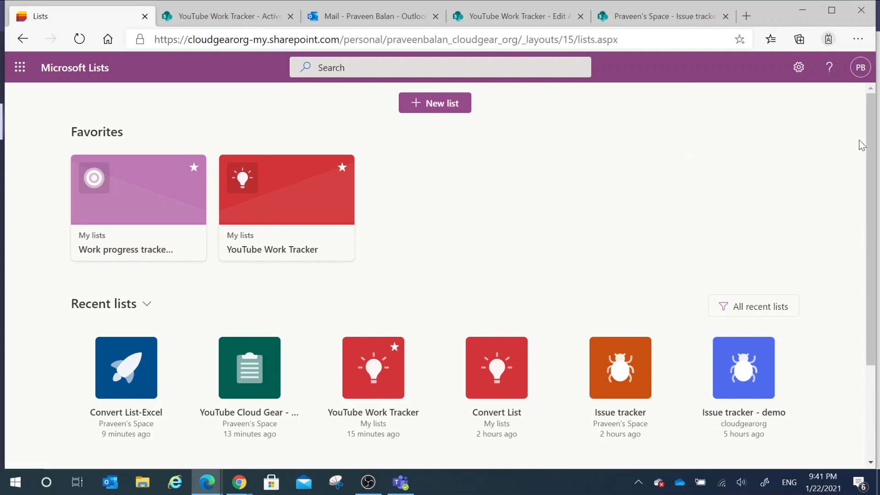